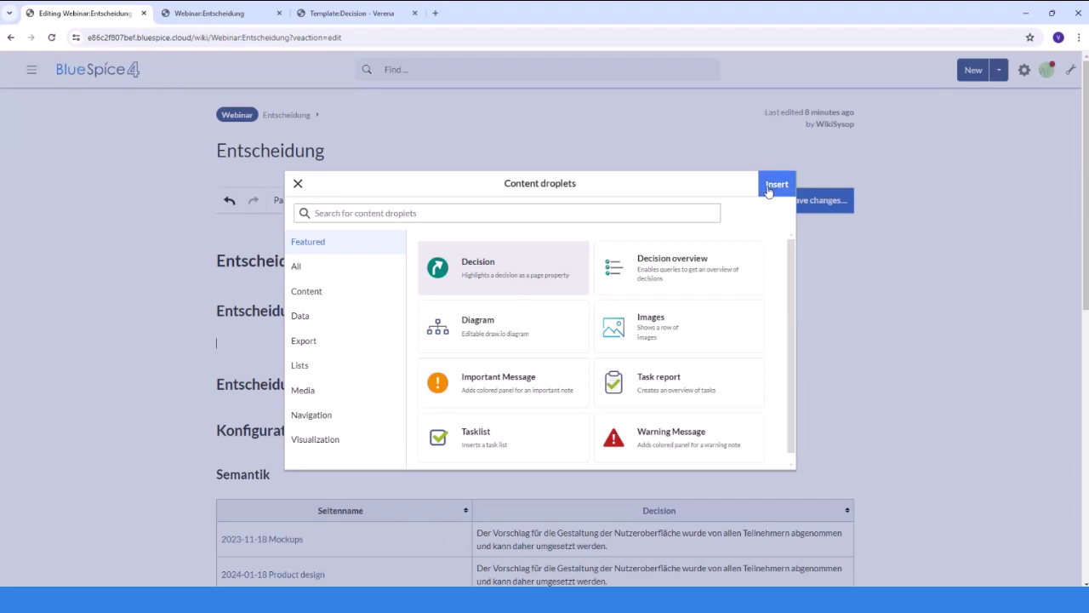
Insert a Decision droplet under the heading "Entscheidungen erstellen" with the text "Das ist eine Entscheidung!".
{"action": "left_click", "coordinate": [776, 185]}
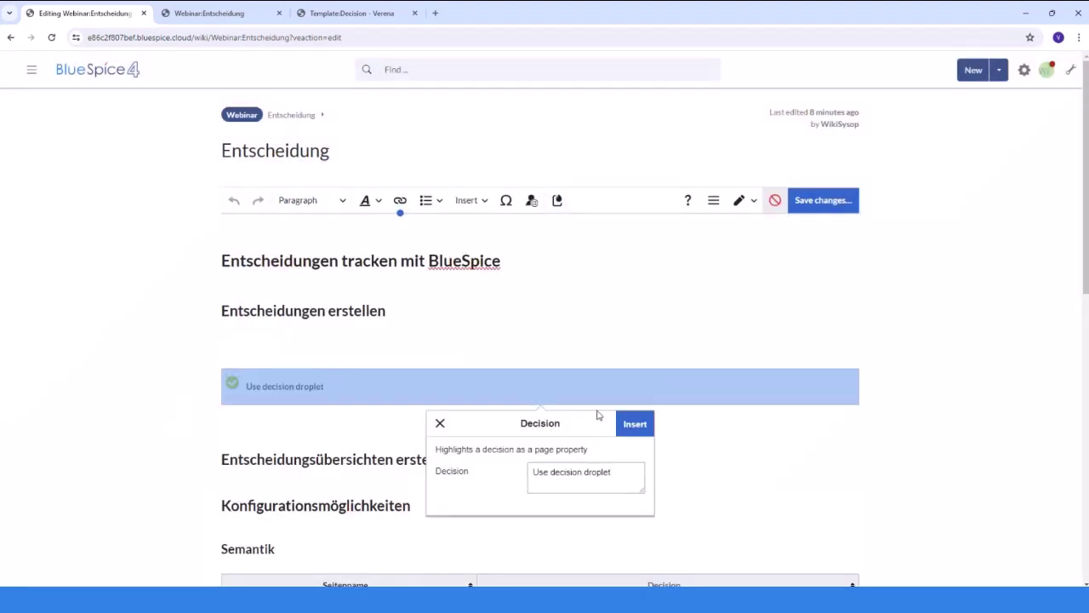
{"action": "left_click_drag", "start_coordinate": [636, 484], "coordinate": [529, 472]}
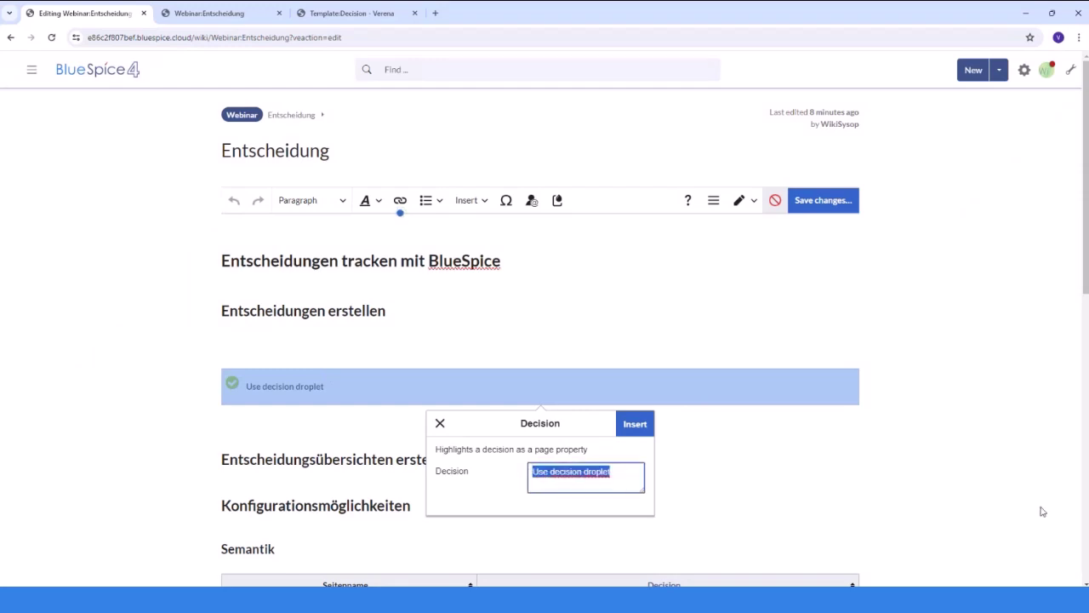
{"action": "key", "text": "BackSpace"}
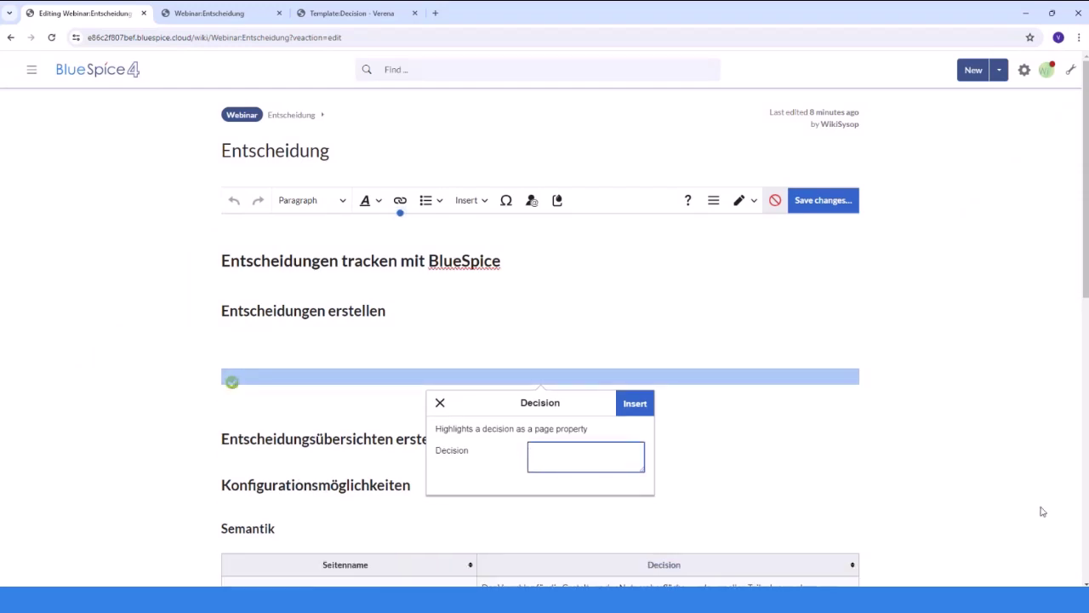
{"action": "type", "text": "Das e"}
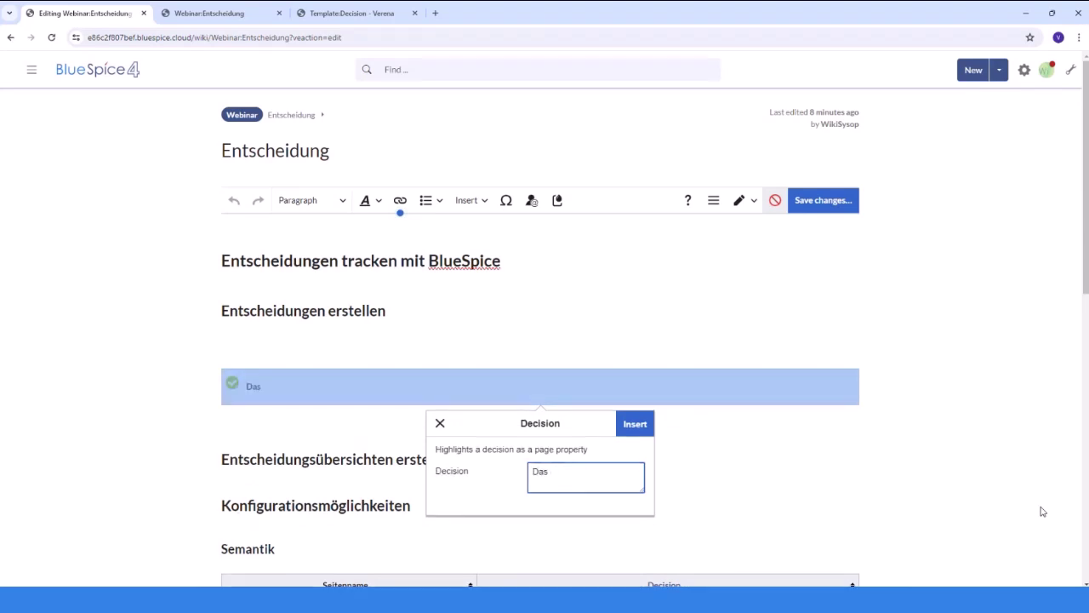
{"action": "type", "text": "ist eine Entscheidung!"}
{"action": "left_click", "coordinate": [634, 424]}
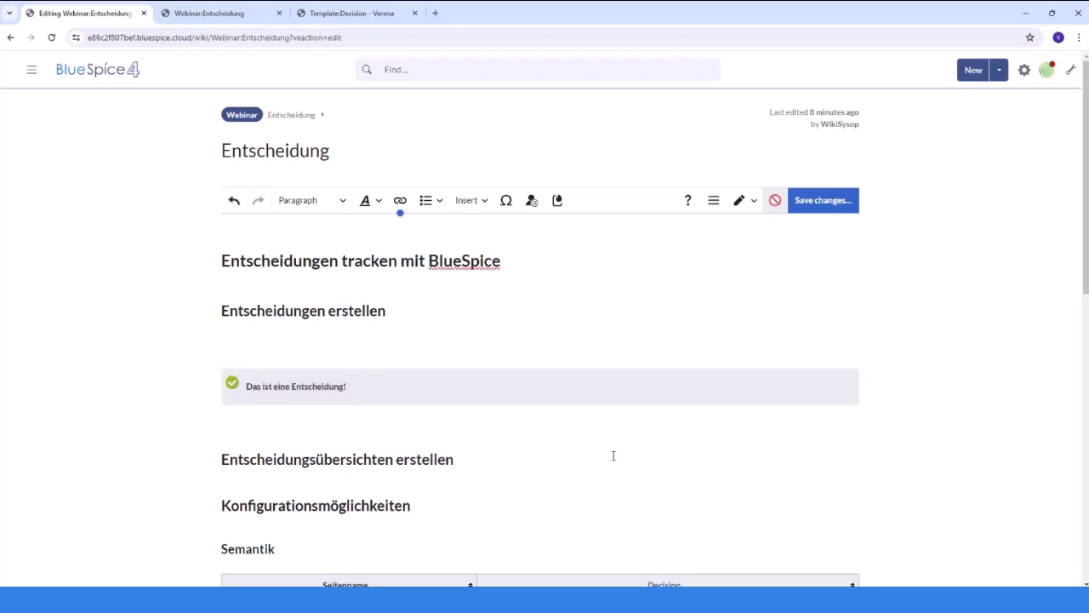
Save the page without a summary and check its Decision property on the Browse wiki page.
{"action": "key", "text": "ctrl+s"}
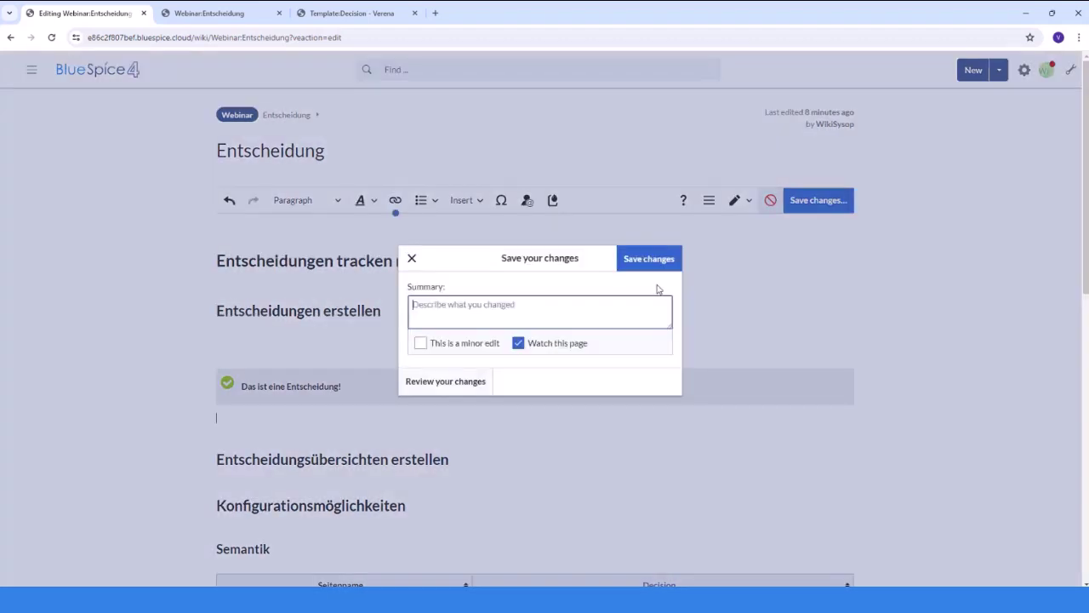
{"action": "key", "text": "Return"}
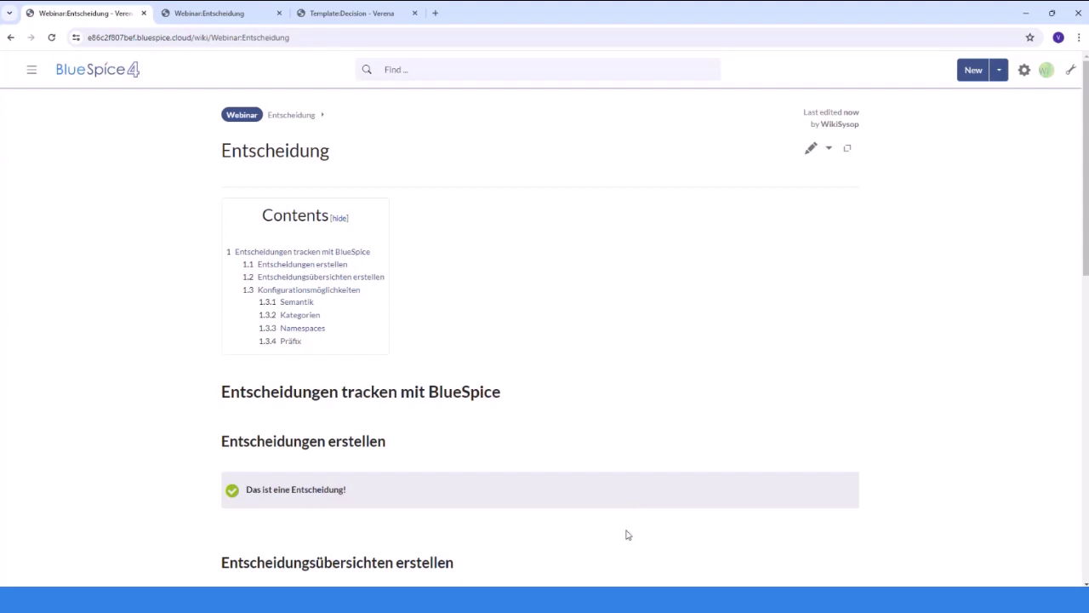
{"action": "key", "text": "ctrl+Tab"}
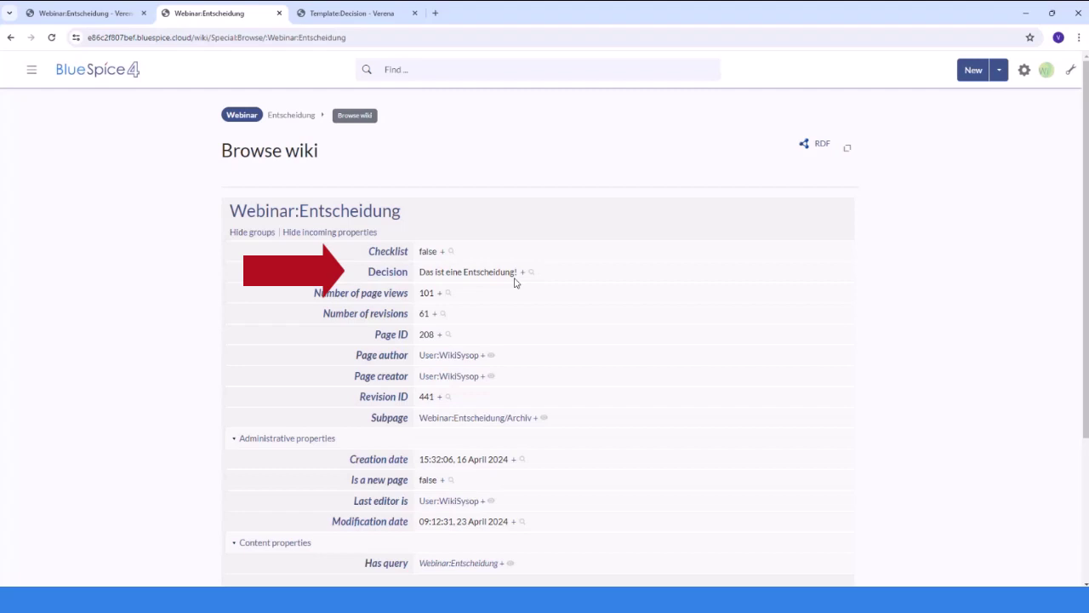
{"action": "key", "text": "ctrl+shift+Tab"}
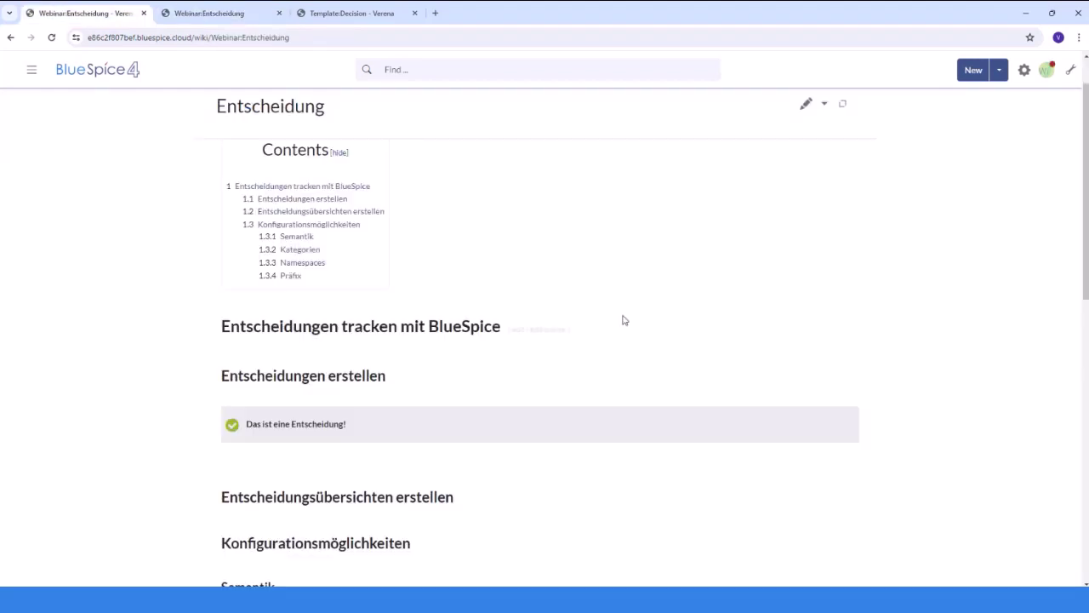
Edit the page to insert an unfiltered Decision overview under "Entscheidungsübersichten erstellen", and save the changes.
{"action": "scroll", "coordinate": [613, 314], "scroll_direction": "down", "scroll_amount": 1}
{"action": "scroll", "coordinate": [604, 309], "scroll_direction": "down", "scroll_amount": 2}
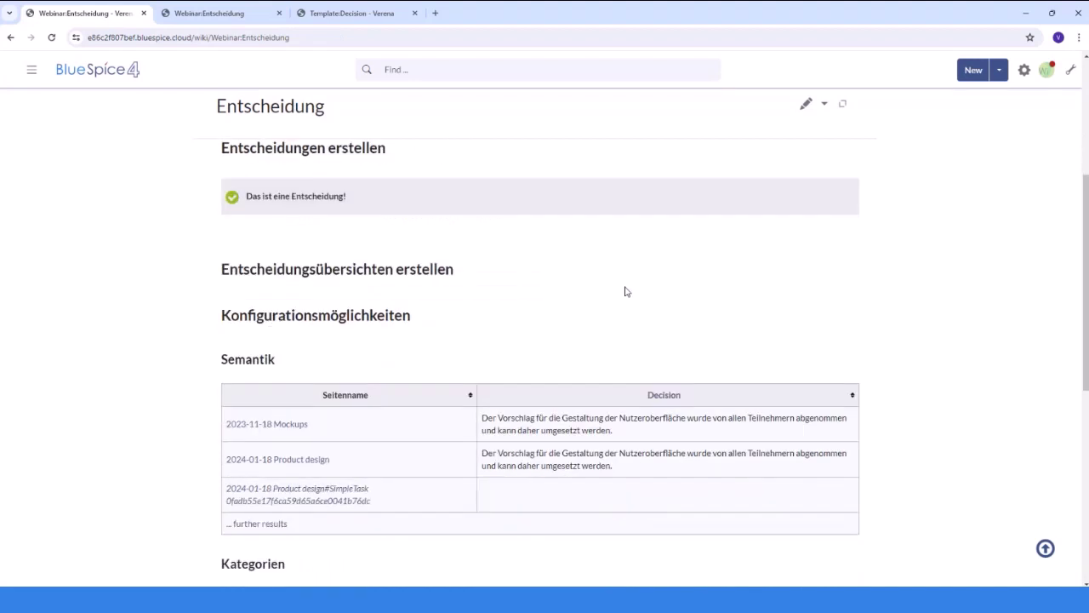
{"action": "left_click", "coordinate": [824, 103]}
{"action": "left_click", "coordinate": [801, 127]}
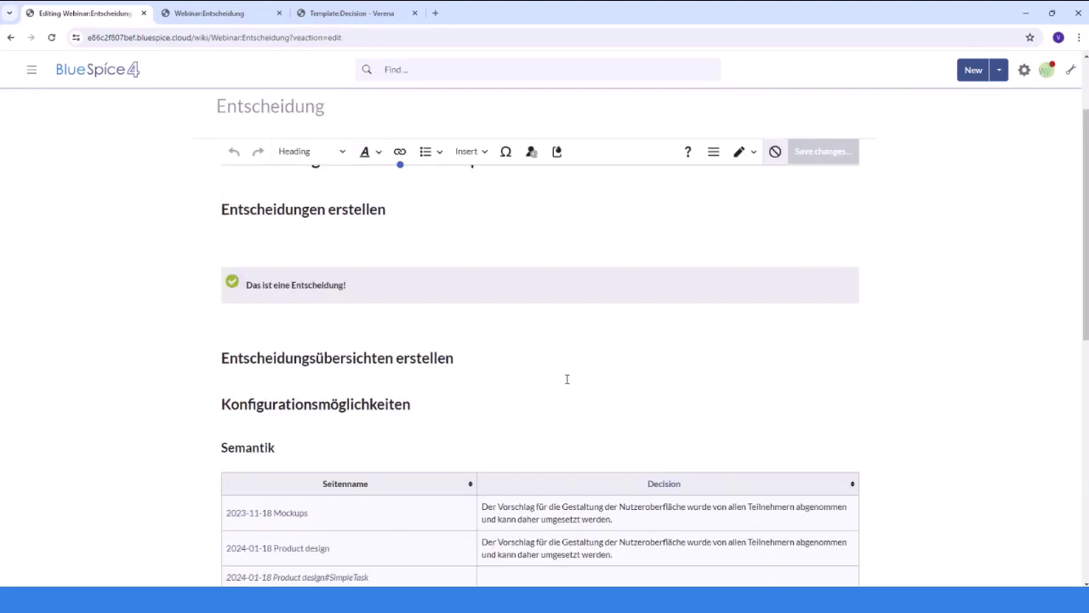
{"action": "left_click", "coordinate": [238, 326]}
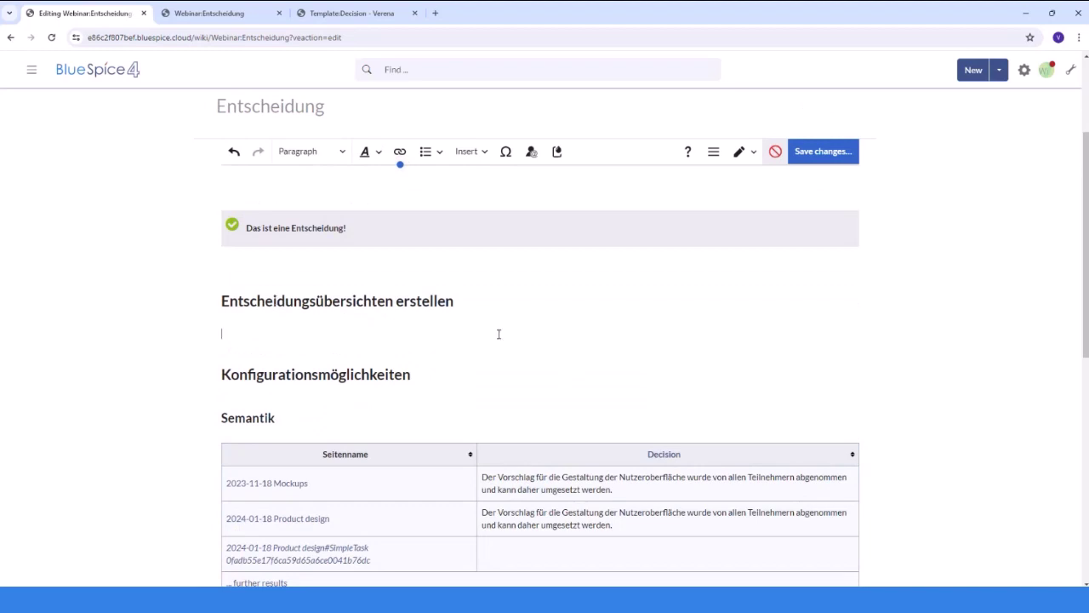
{"action": "key", "text": "ctrl+shift+d"}
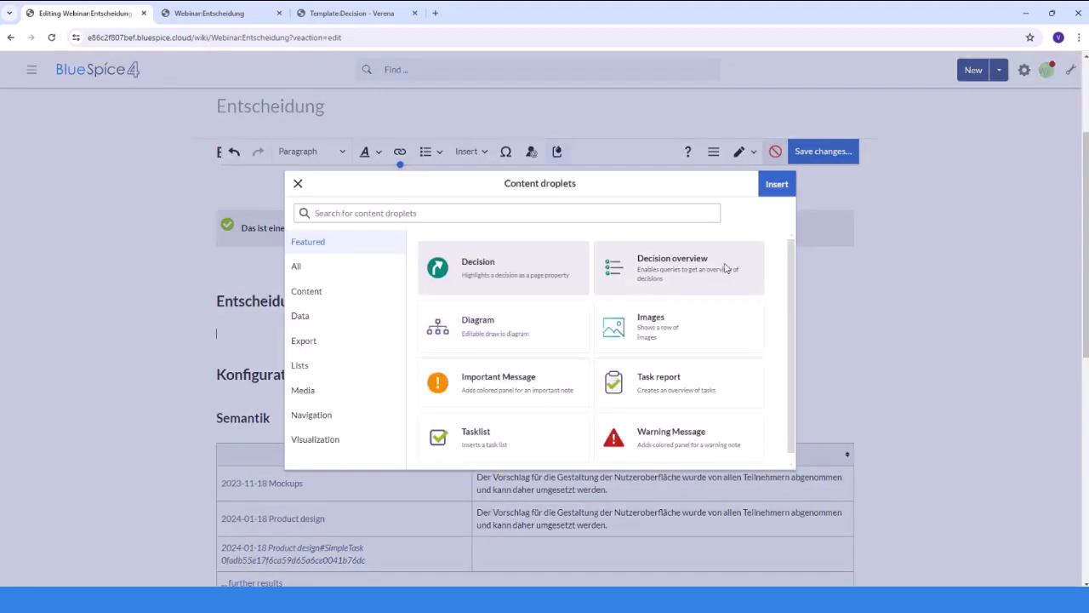
{"action": "left_click", "coordinate": [689, 269]}
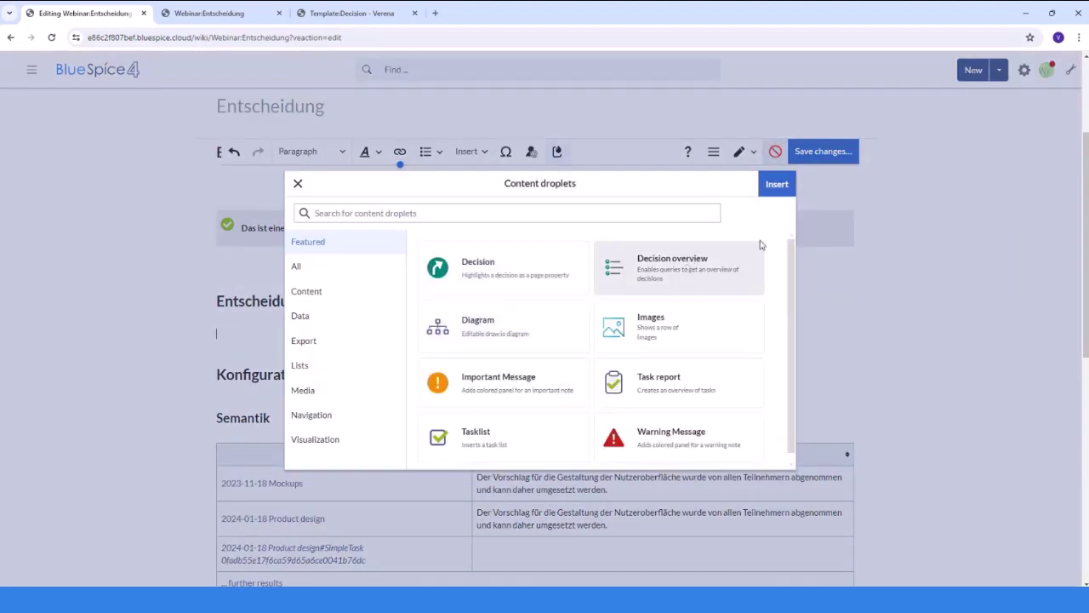
{"action": "left_click", "coordinate": [777, 194]}
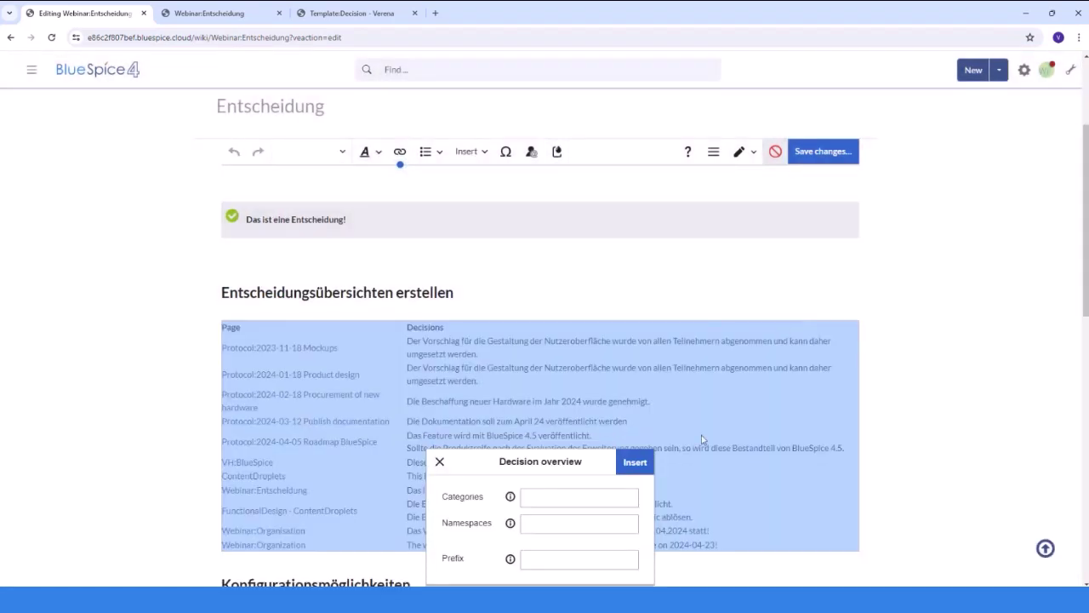
{"action": "left_click", "coordinate": [634, 554]}
{"action": "key", "text": "Return"}
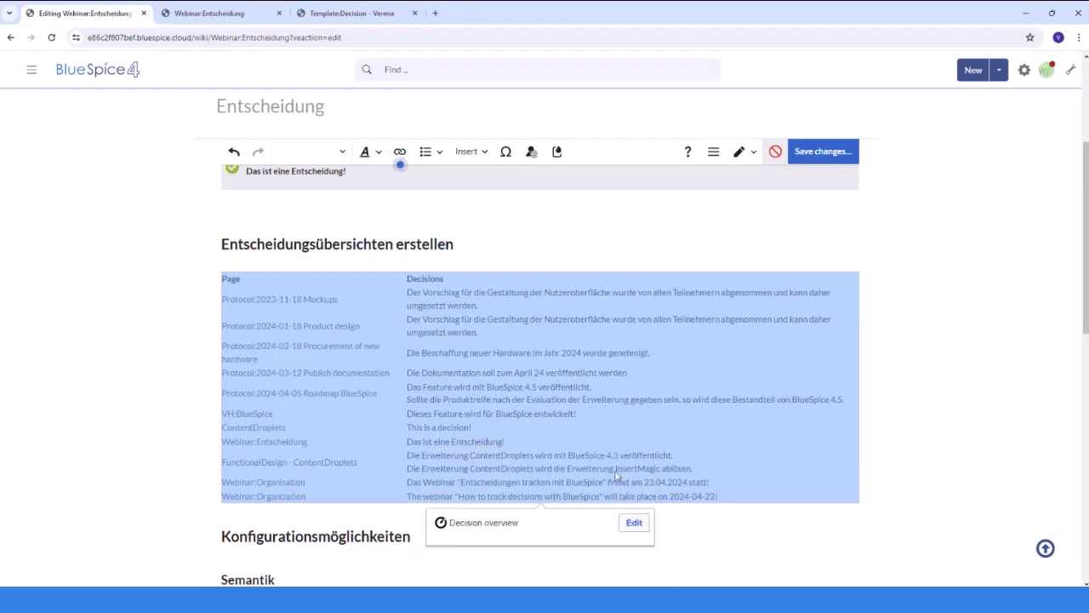
{"action": "left_click", "coordinate": [818, 153]}
{"action": "key", "text": "Return"}
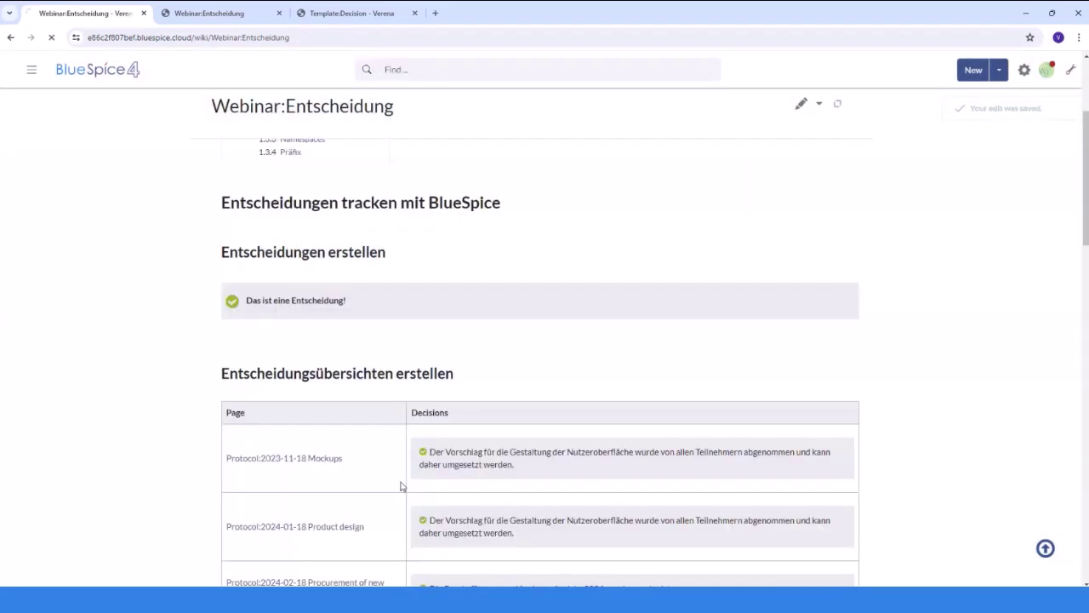
Review the decision overview table and view the "Important decisions" section of the linked Protocol:2023-11-18 Mockups page.
{"action": "scroll", "coordinate": [170, 372], "scroll_direction": "down", "scroll_amount": 3}
{"action": "scroll", "coordinate": [168, 359], "scroll_direction": "down", "scroll_amount": 2}
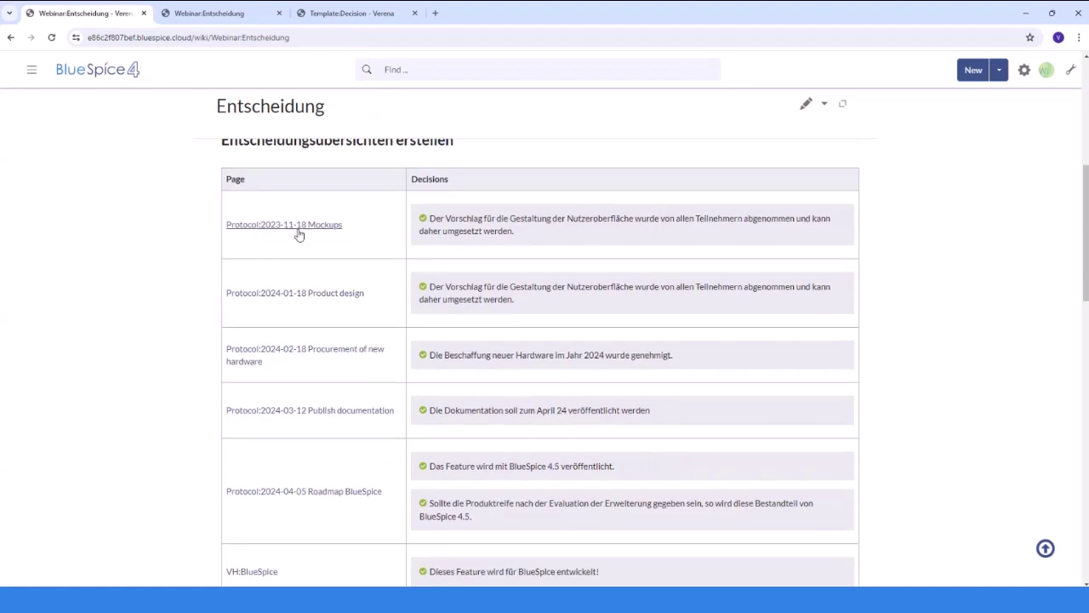
{"action": "middle_click", "coordinate": [333, 228]}
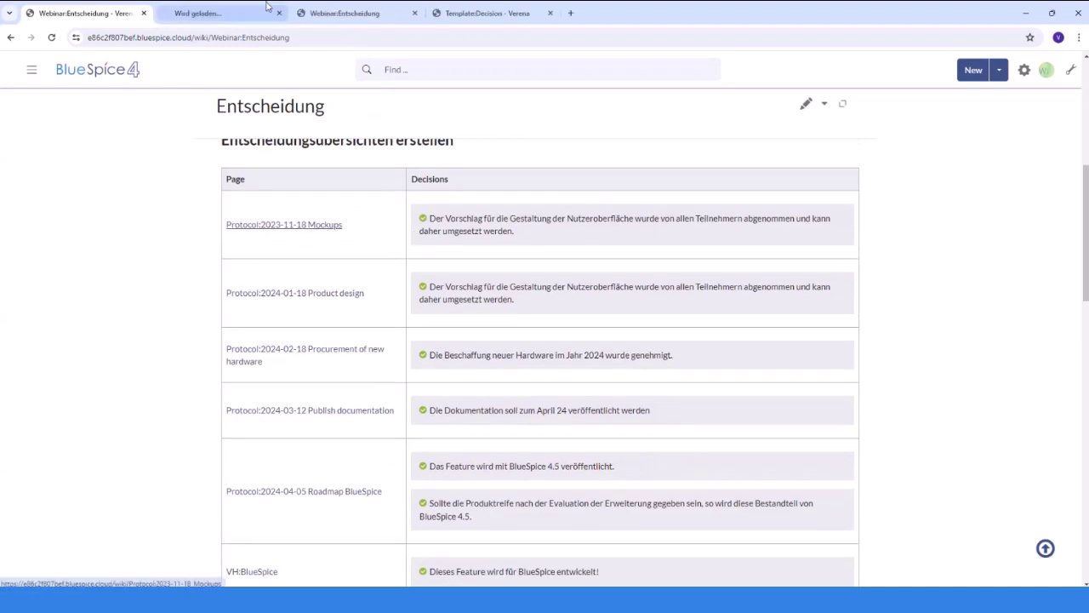
{"action": "key", "text": "ctrl+Tab"}
{"action": "scroll", "coordinate": [620, 289], "scroll_direction": "down", "scroll_amount": 5}
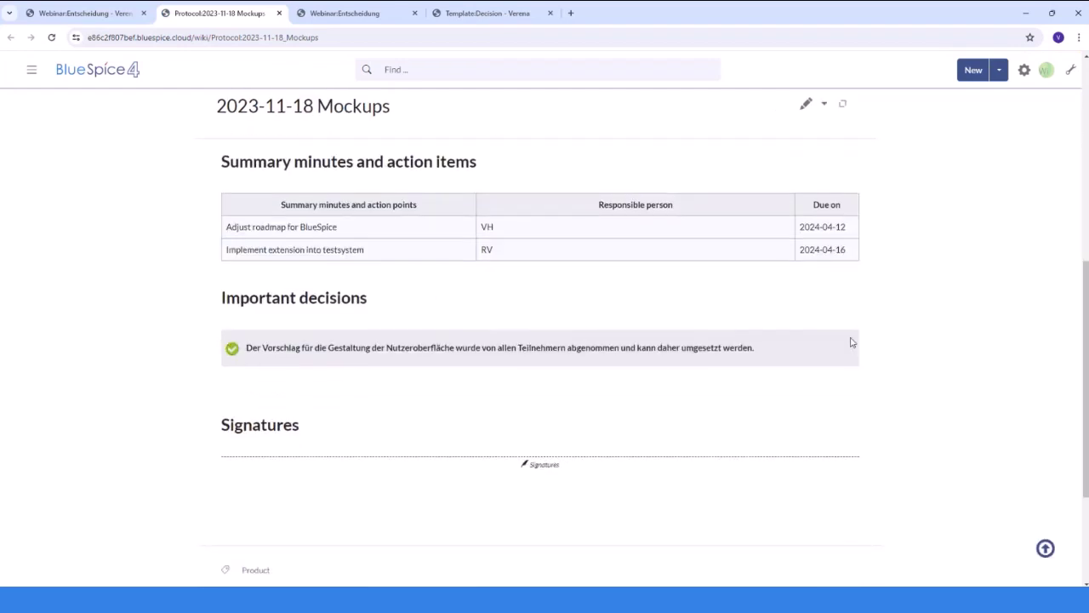
{"action": "left_click", "coordinate": [100, 13]}
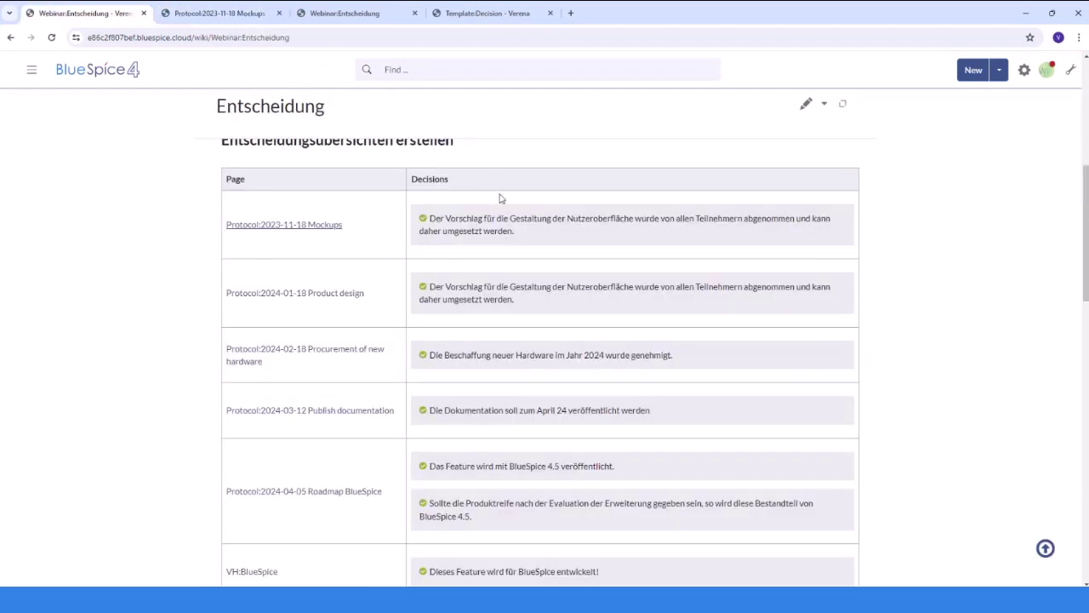
Edit the Entscheidung page and add a Decision overview droplet below the line "Filter: Kategorie = Product".
{"action": "left_click", "coordinate": [824, 103]}
{"action": "left_click", "coordinate": [805, 132]}
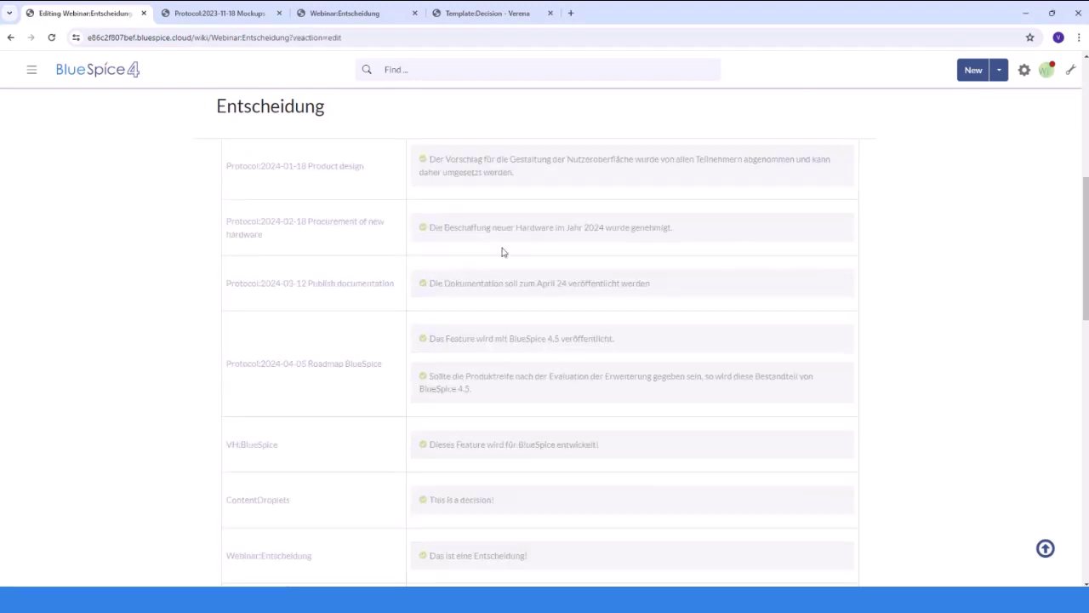
{"action": "scroll", "coordinate": [500, 255], "scroll_direction": "down", "scroll_amount": 10}
{"action": "left_click", "coordinate": [354, 331]}
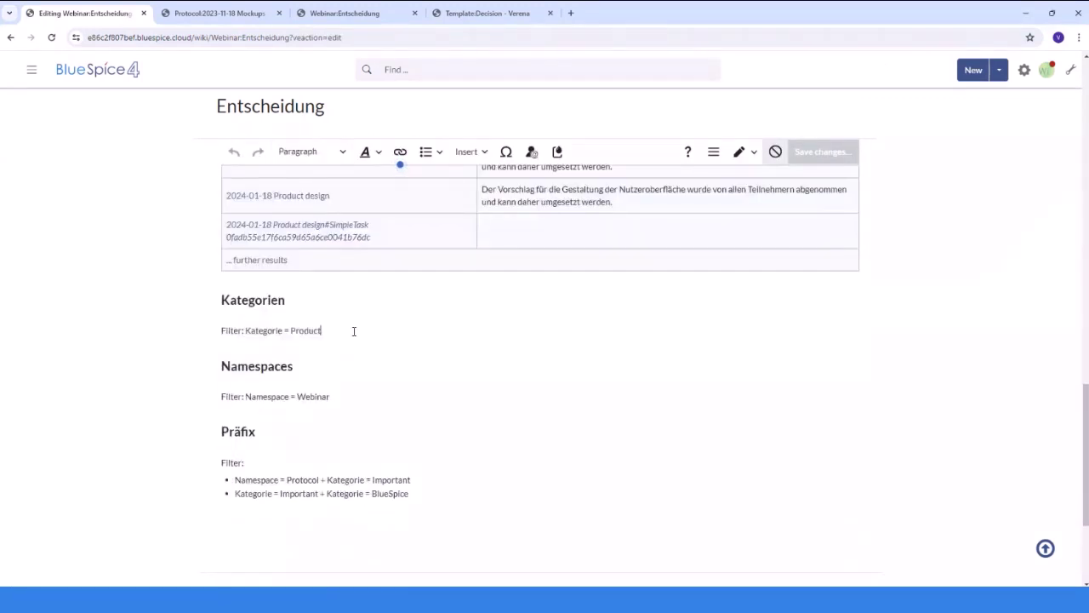
{"action": "key", "text": "Return"}
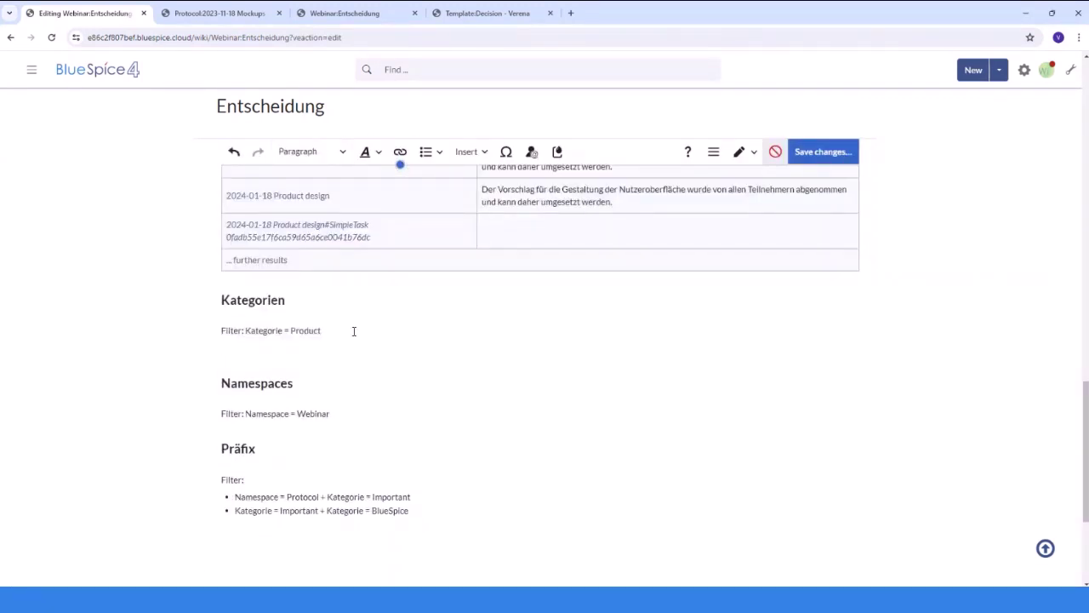
{"action": "type", "text": "<<"}
{"action": "left_click", "coordinate": [672, 266]}
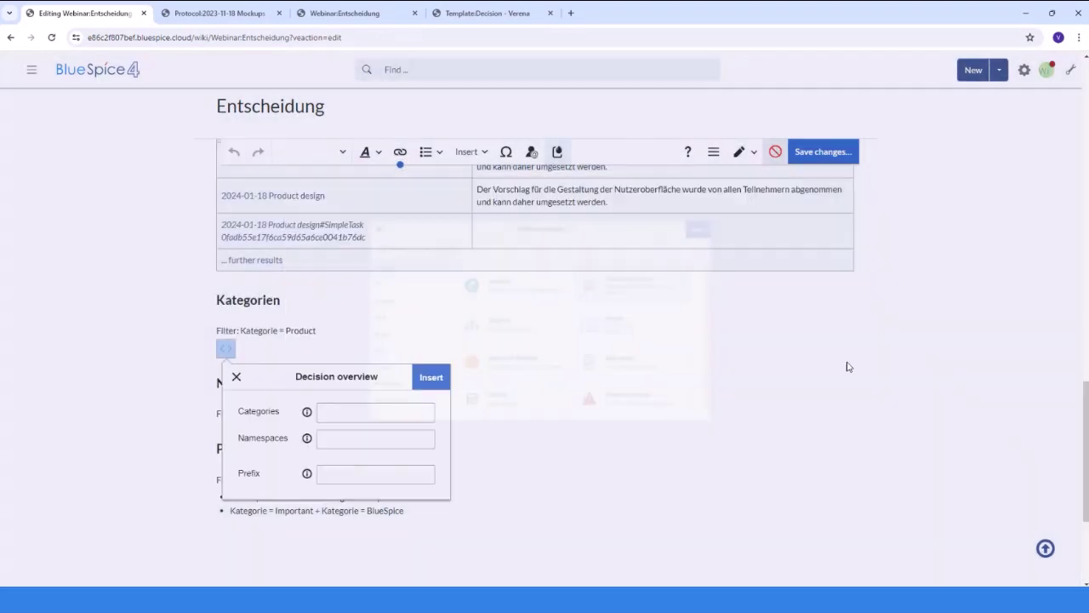
Filter the Decision overview in the Kategorien section by the category Product and apply it.
{"action": "scroll", "coordinate": [754, 370], "scroll_direction": "down", "scroll_amount": 3}
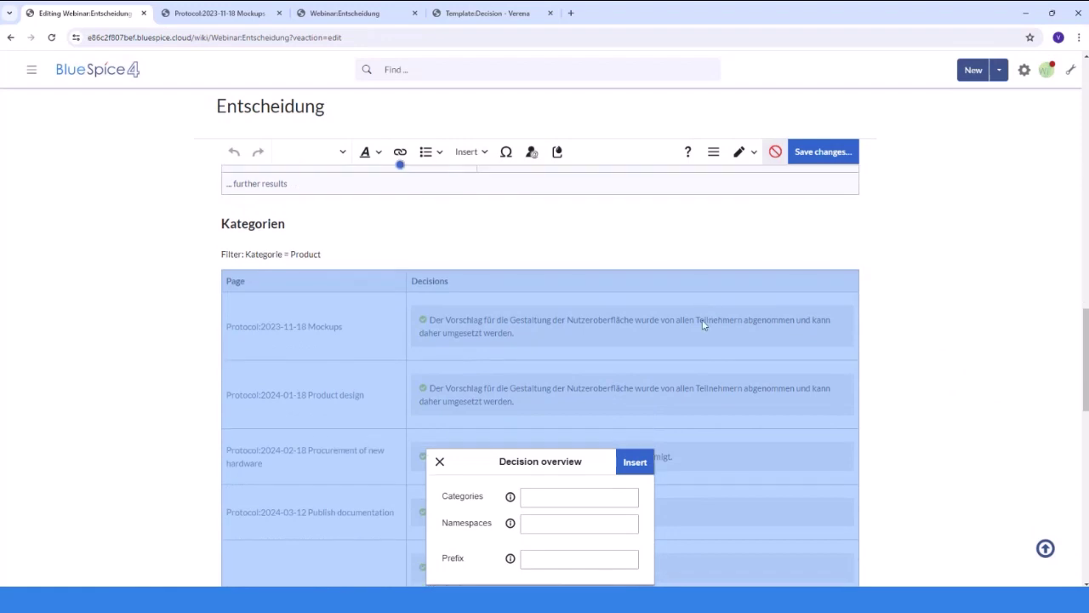
{"action": "scroll", "coordinate": [705, 468], "scroll_direction": "up", "scroll_amount": 2}
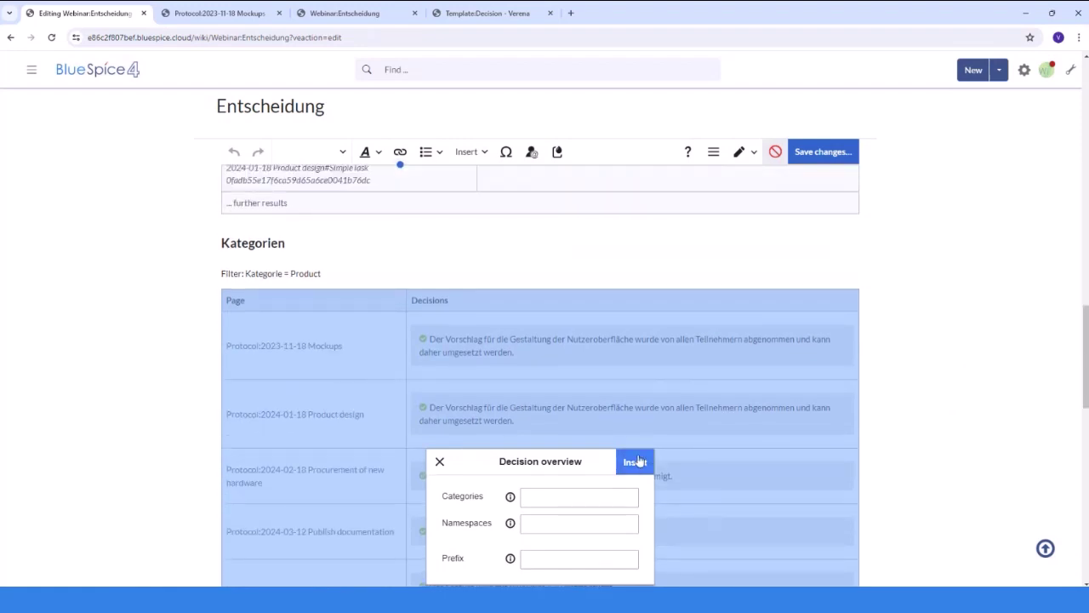
{"action": "left_click", "coordinate": [552, 496]}
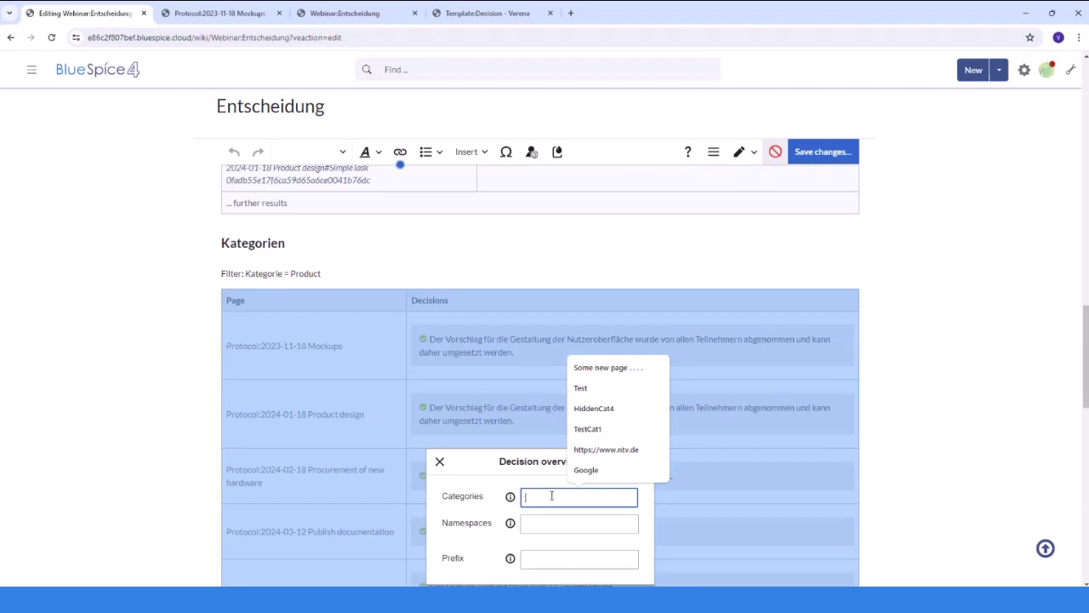
{"action": "type", "text": "Product"}
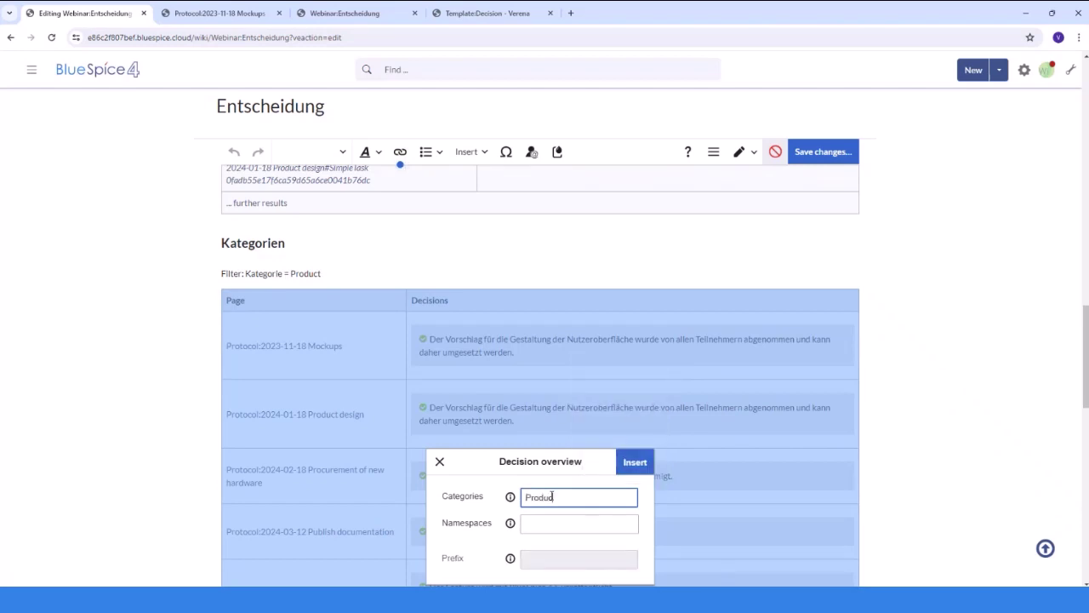
{"action": "left_click", "coordinate": [635, 464]}
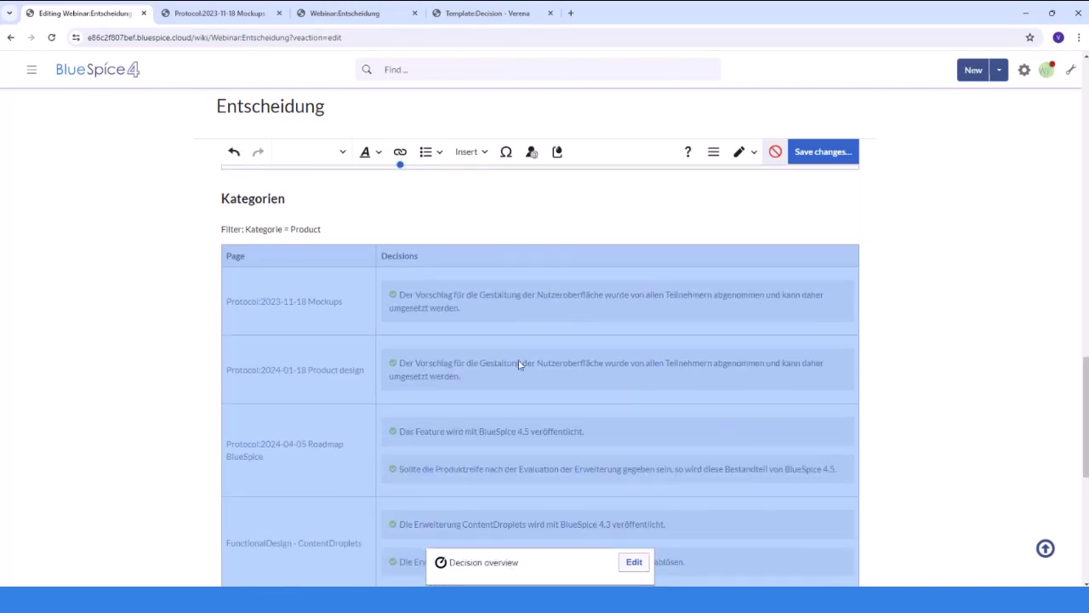
{"action": "scroll", "coordinate": [520, 364], "scroll_direction": "down", "scroll_amount": 1}
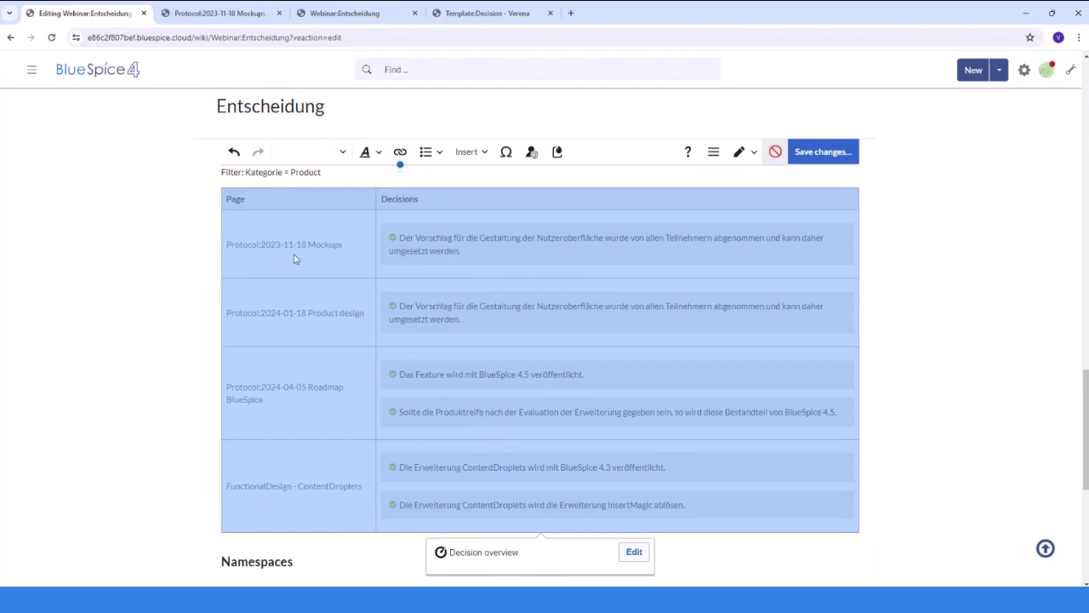
Add another Decision overview droplet below the line "Filter: Namespace = Webinar" in the Namespaces section.
{"action": "scroll", "coordinate": [397, 411], "scroll_direction": "down", "scroll_amount": 2}
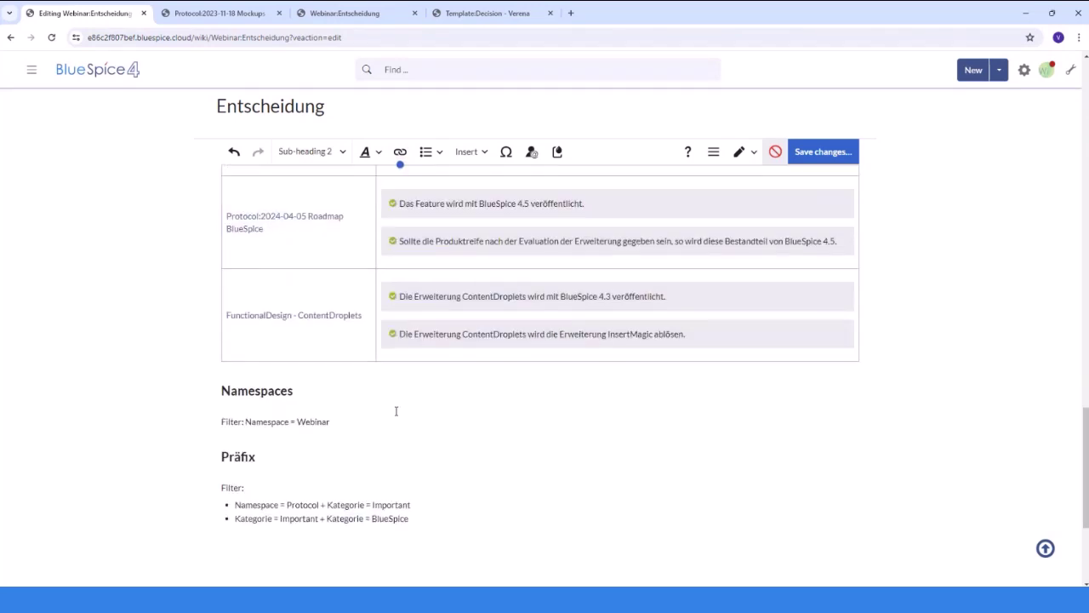
{"action": "left_click", "coordinate": [358, 420]}
{"action": "key", "text": "Return"}
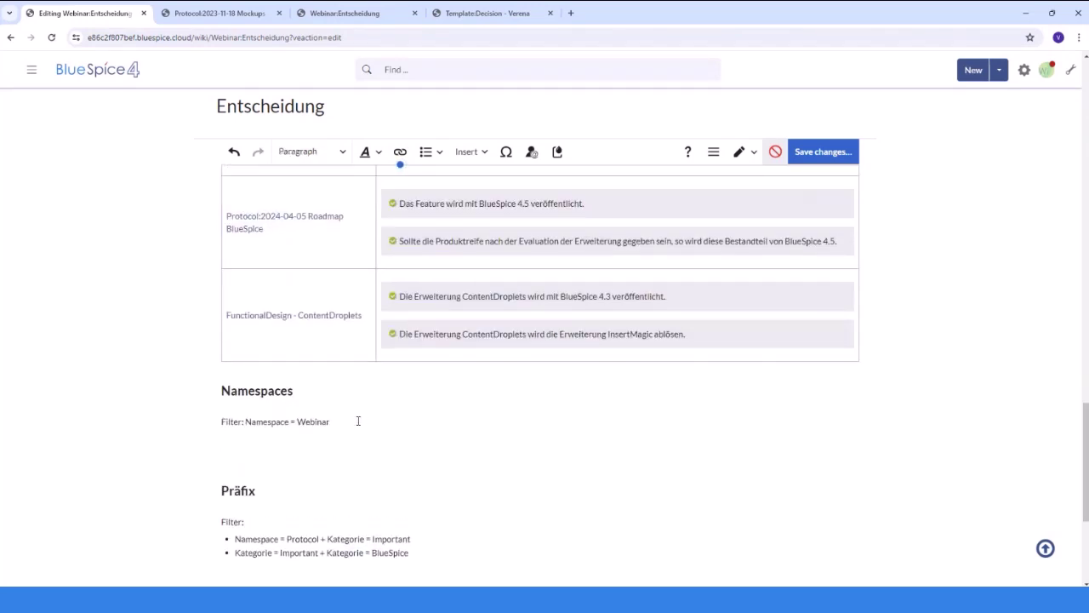
{"action": "left_click", "coordinate": [557, 152]}
{"action": "left_click", "coordinate": [705, 256]}
{"action": "left_click", "coordinate": [776, 183]}
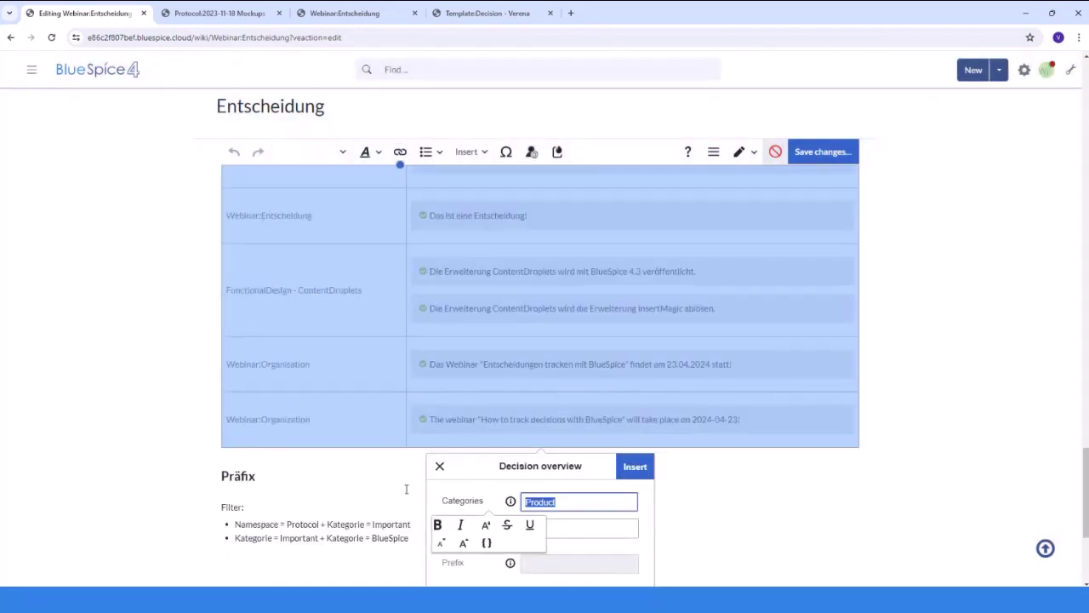
Clear the Decision overview's category, filter it by the namespace Webinar instead and apply the filter.
{"action": "key", "text": "BackSpace"}
{"action": "left_click", "coordinate": [608, 528]}
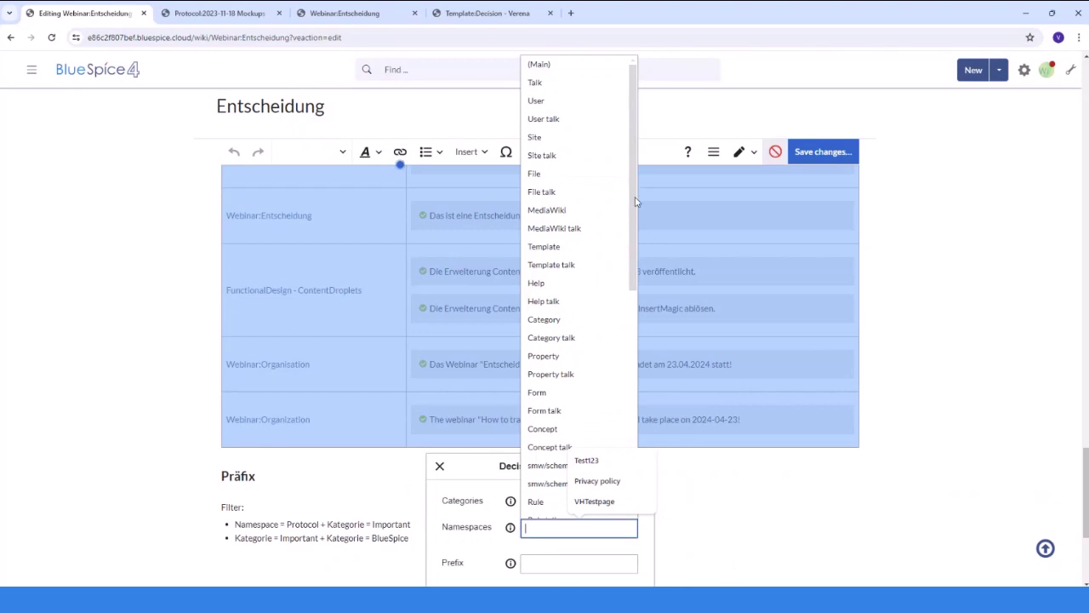
{"action": "scroll", "coordinate": [635, 201], "scroll_direction": "down", "scroll_amount": 3}
{"action": "scroll", "coordinate": [341, 413], "scroll_direction": "up", "scroll_amount": 8}
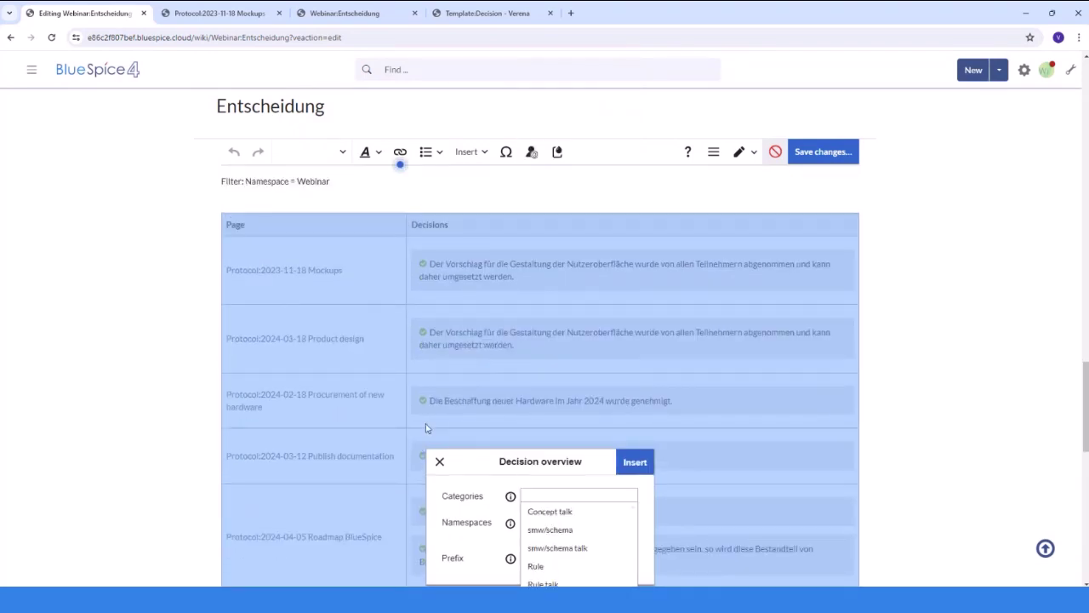
{"action": "scroll", "coordinate": [426, 419], "scroll_direction": "down", "scroll_amount": 8}
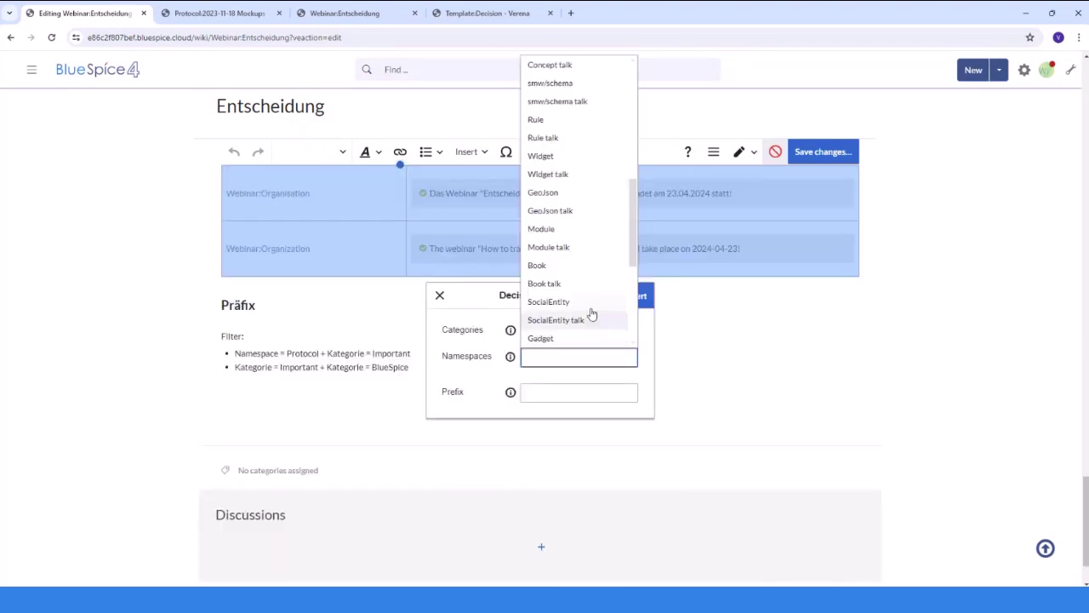
{"action": "scroll", "coordinate": [589, 319], "scroll_direction": "down", "scroll_amount": 3}
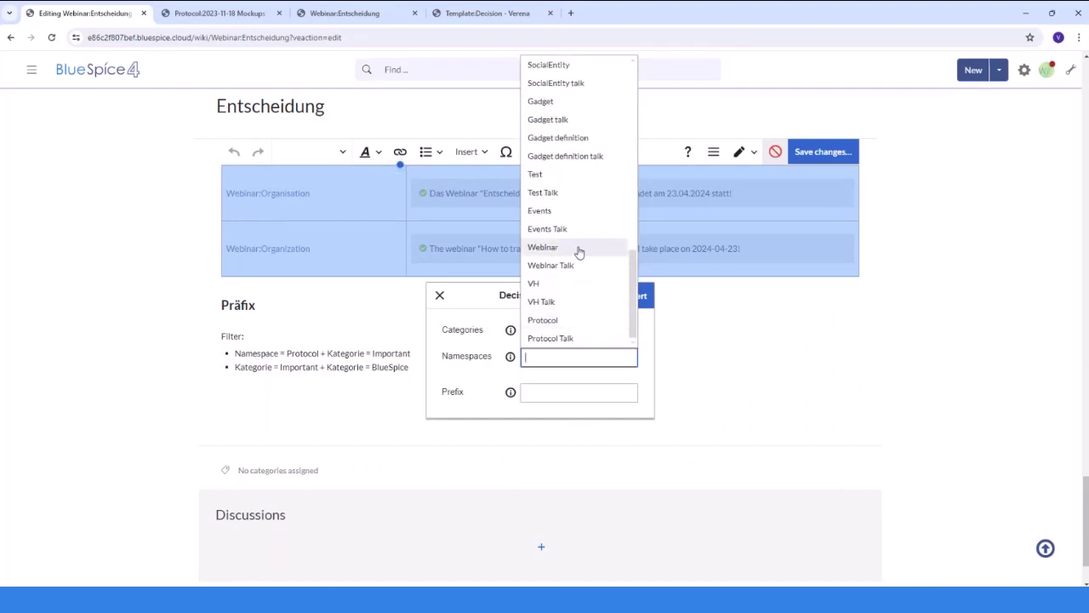
{"action": "left_click", "coordinate": [579, 248]}
{"action": "left_click", "coordinate": [642, 296]}
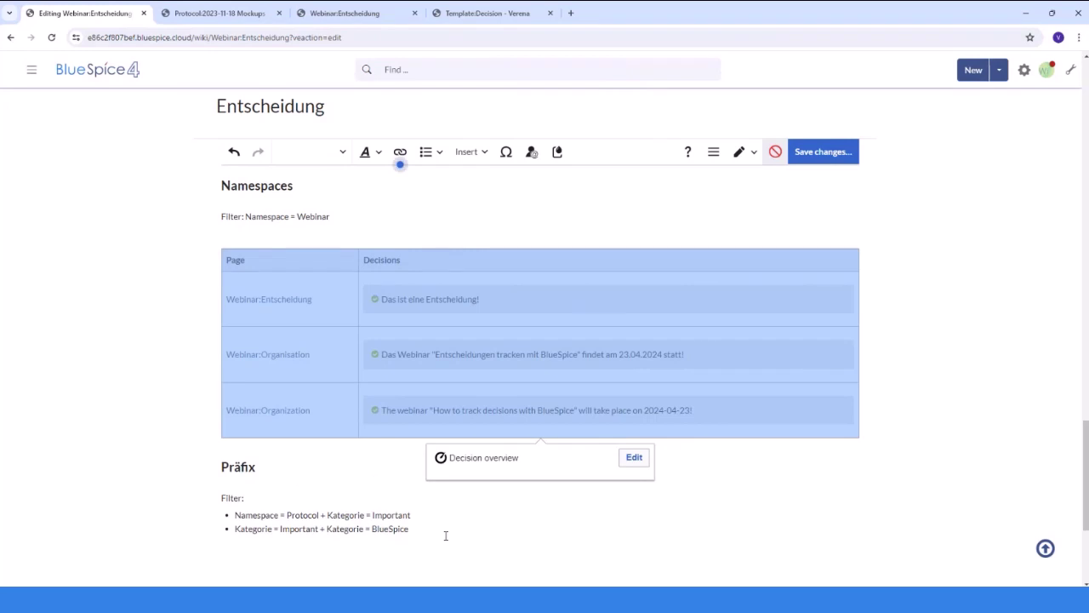
Save the Entscheidung page and check the decision overview in the Namespaces section.
{"action": "left_click", "coordinate": [822, 158]}
{"action": "key", "text": "Return"}
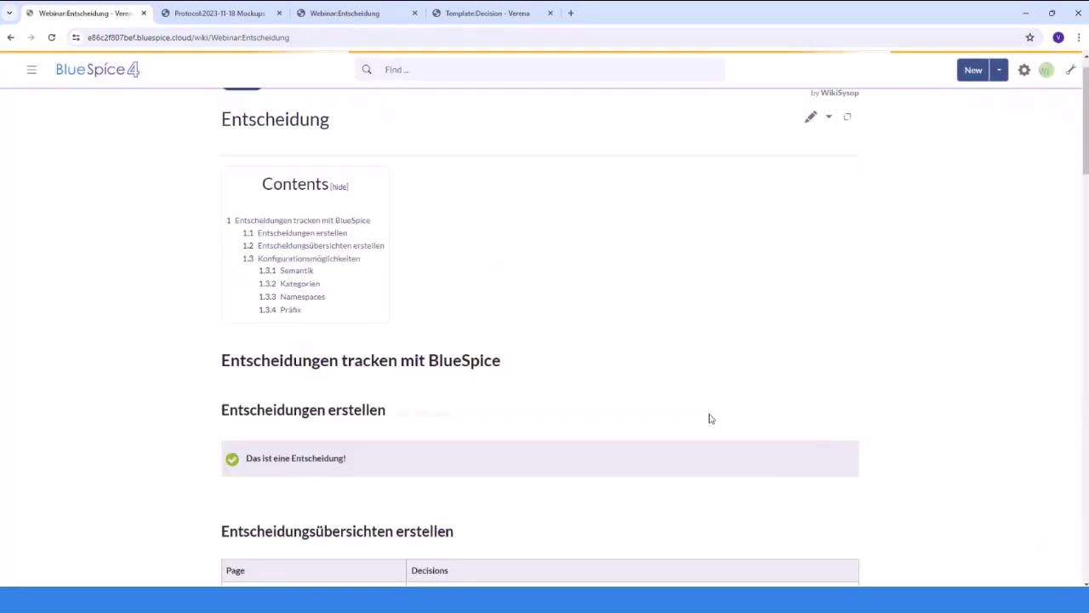
{"action": "scroll", "coordinate": [708, 417], "scroll_direction": "down", "scroll_amount": 15}
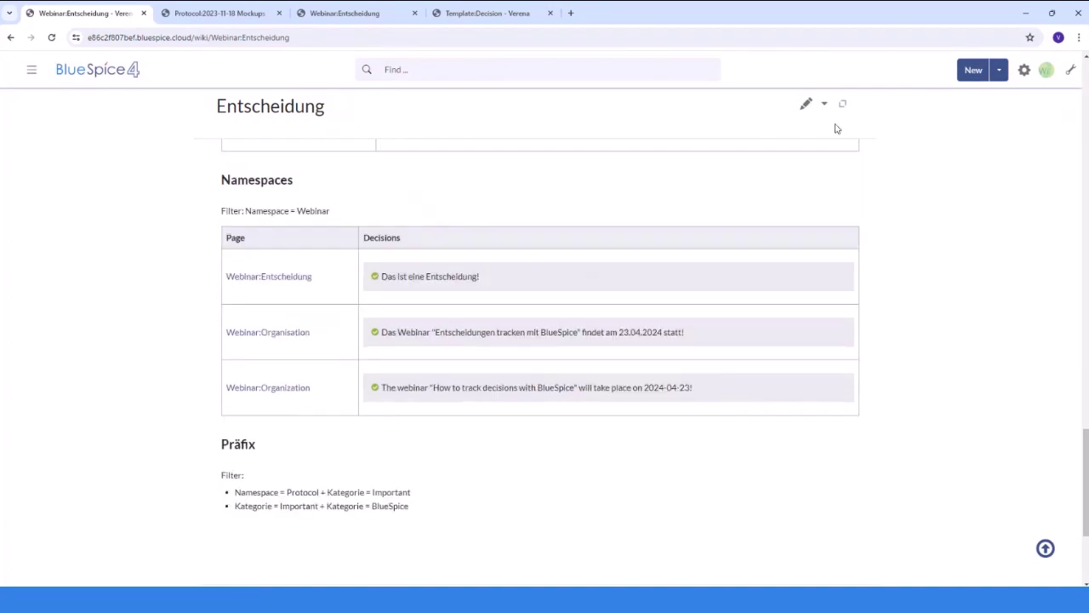
Edit the page again and add a Decision overview droplet below the filter bullet list in the Präfix section.
{"action": "left_click", "coordinate": [806, 104]}
{"action": "scroll", "coordinate": [534, 507], "scroll_direction": "up", "scroll_amount": 2}
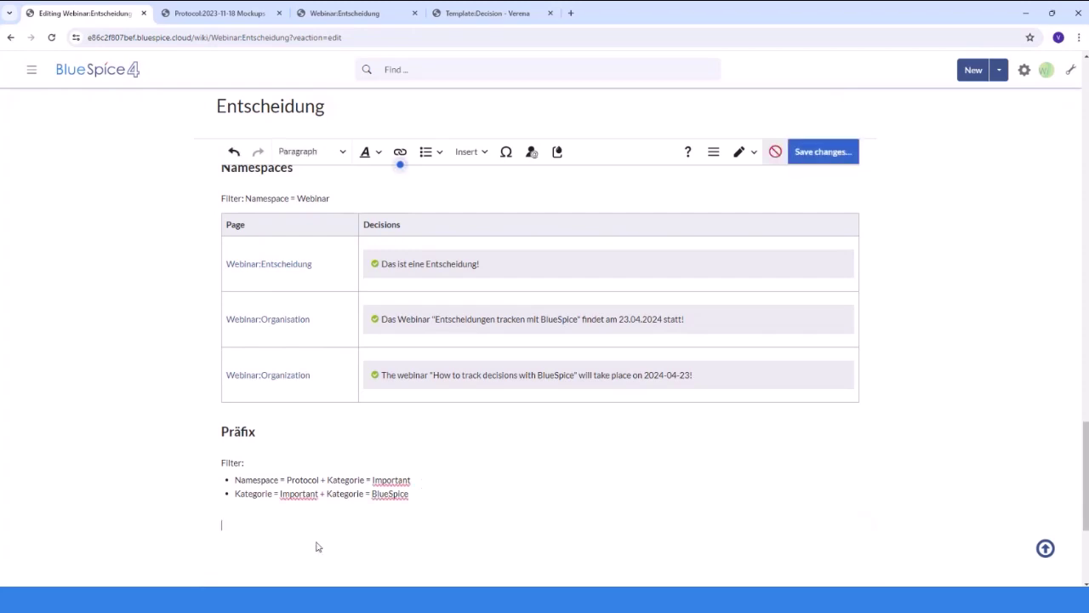
{"action": "scroll", "coordinate": [316, 544], "scroll_direction": "down", "scroll_amount": 1}
{"action": "left_click_drag", "start_coordinate": [235, 396], "coordinate": [330, 397]}
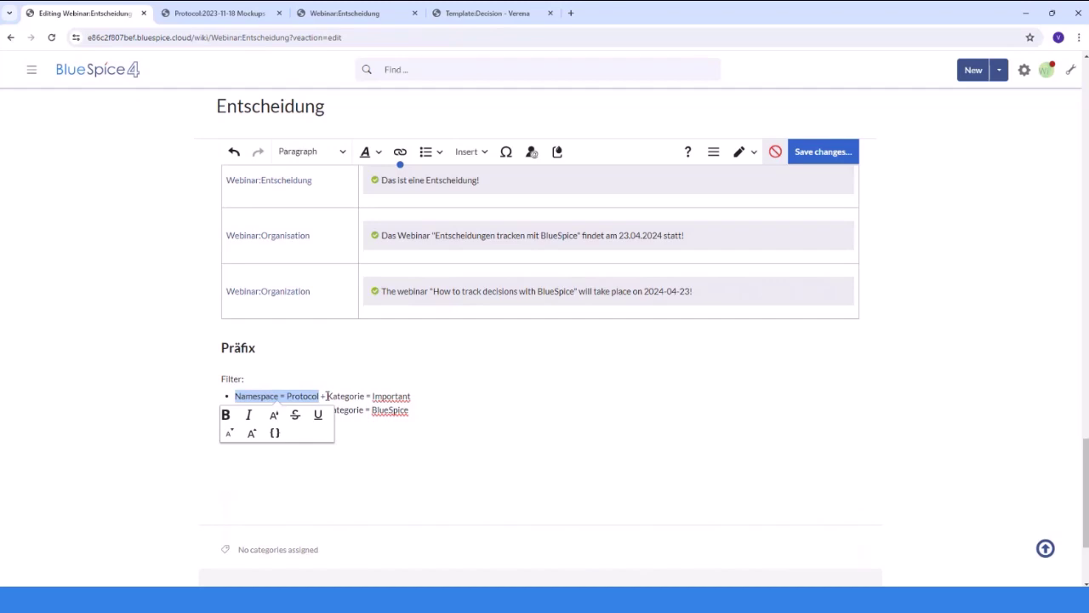
{"action": "scroll", "coordinate": [328, 377], "scroll_direction": "down", "scroll_amount": 1}
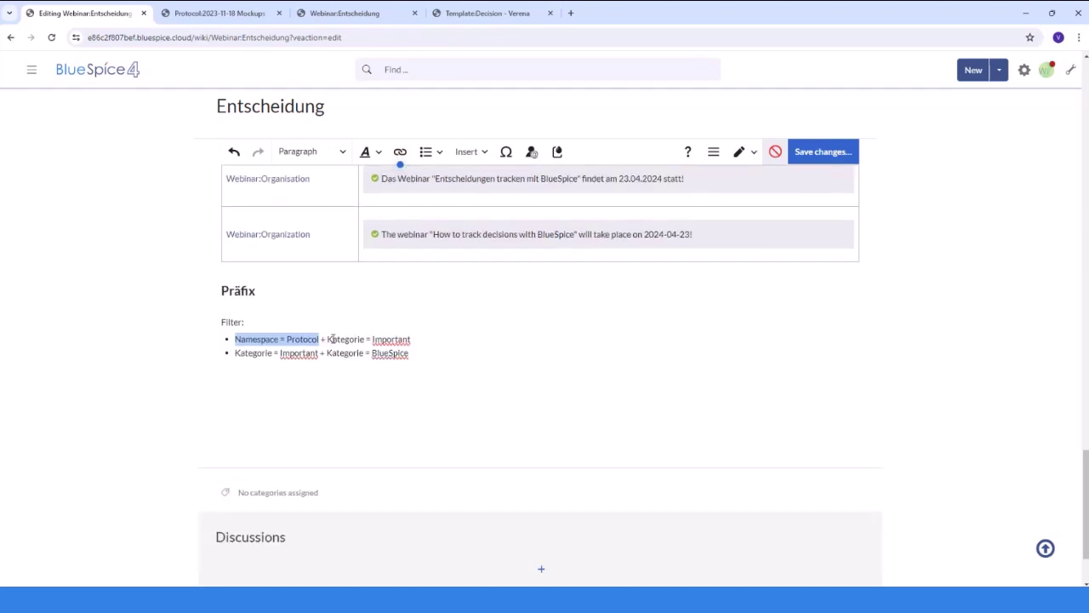
{"action": "left_click_drag", "start_coordinate": [333, 338], "coordinate": [410, 338]}
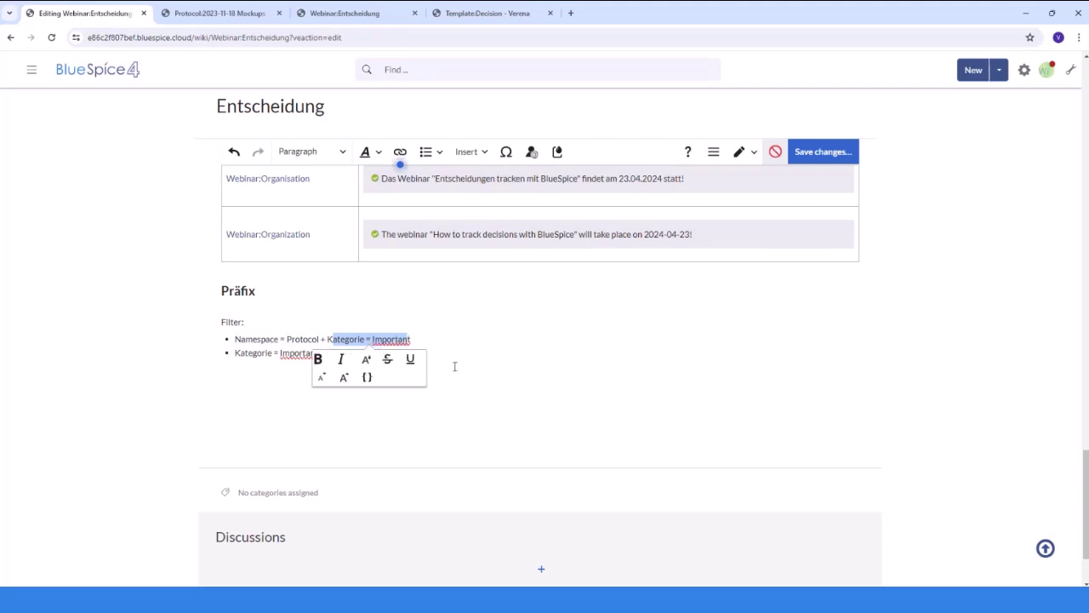
{"action": "left_click", "coordinate": [490, 352]}
{"action": "key", "text": "Return"}
{"action": "key", "text": "Return"}
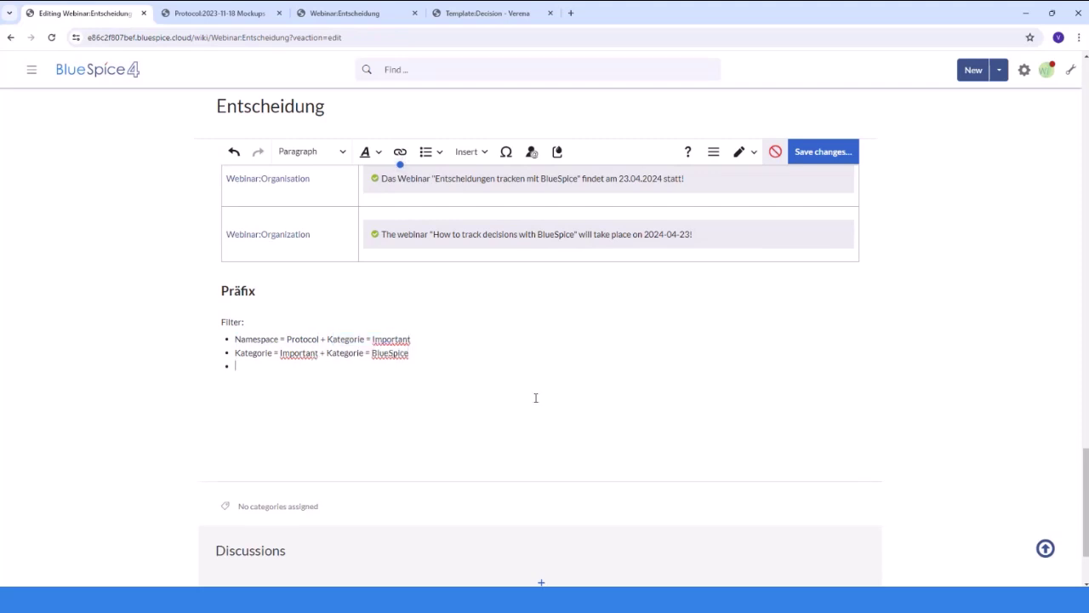
{"action": "key", "text": "ctrl+shift+d"}
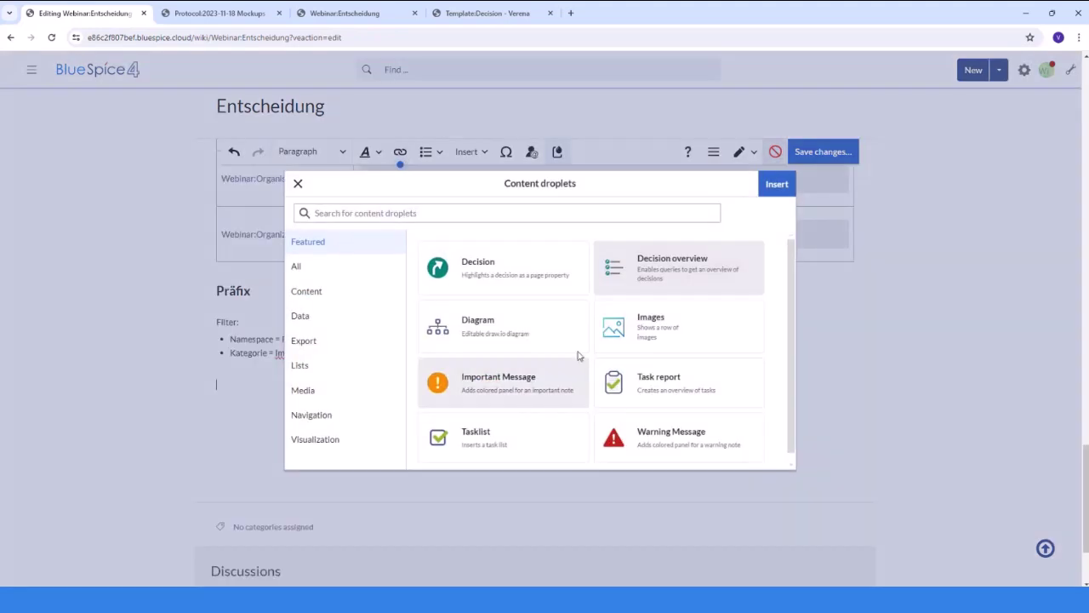
{"action": "left_click", "coordinate": [776, 185]}
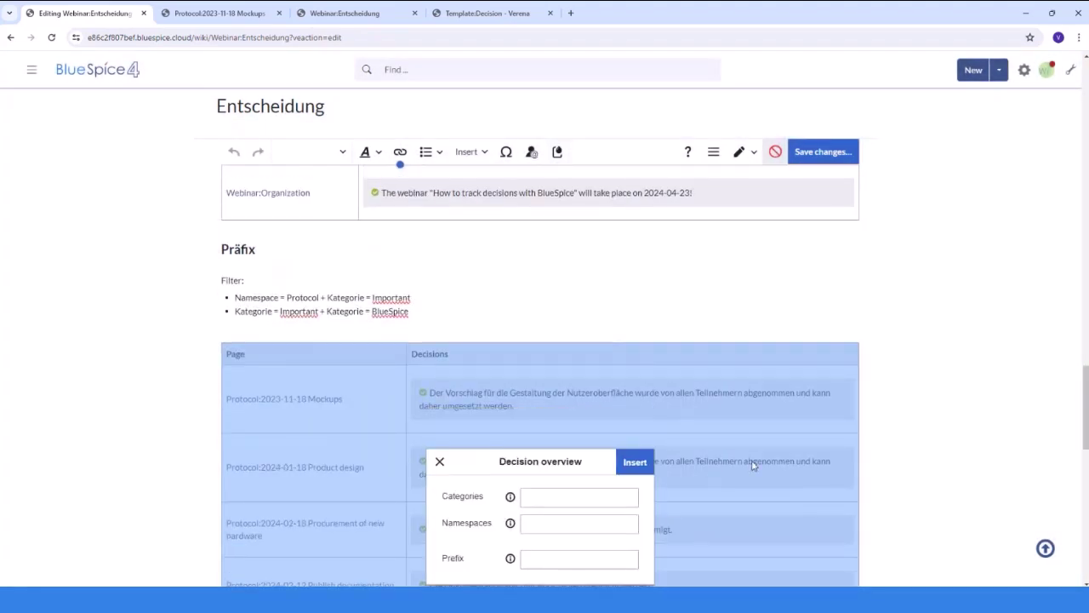
Filter the Präfix section's Decision overview by a prefix combining the Protocol namespace ("Protocol:+") with the category Important, and apply it.
{"action": "scroll", "coordinate": [753, 462], "scroll_direction": "down", "scroll_amount": 1}
{"action": "left_click", "coordinate": [578, 557]}
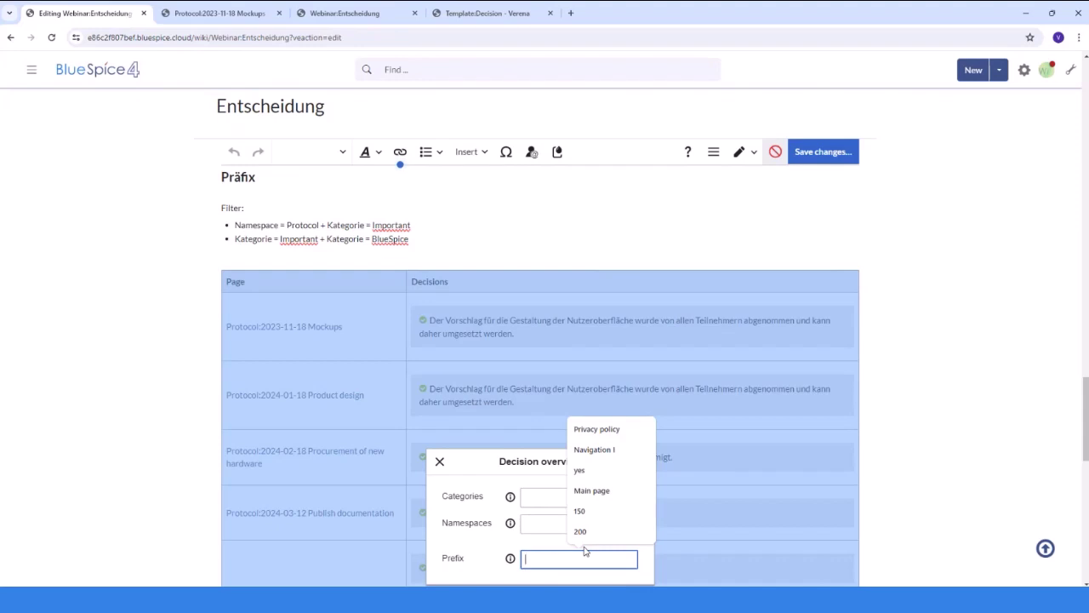
{"action": "type", "text": "Protocol"}
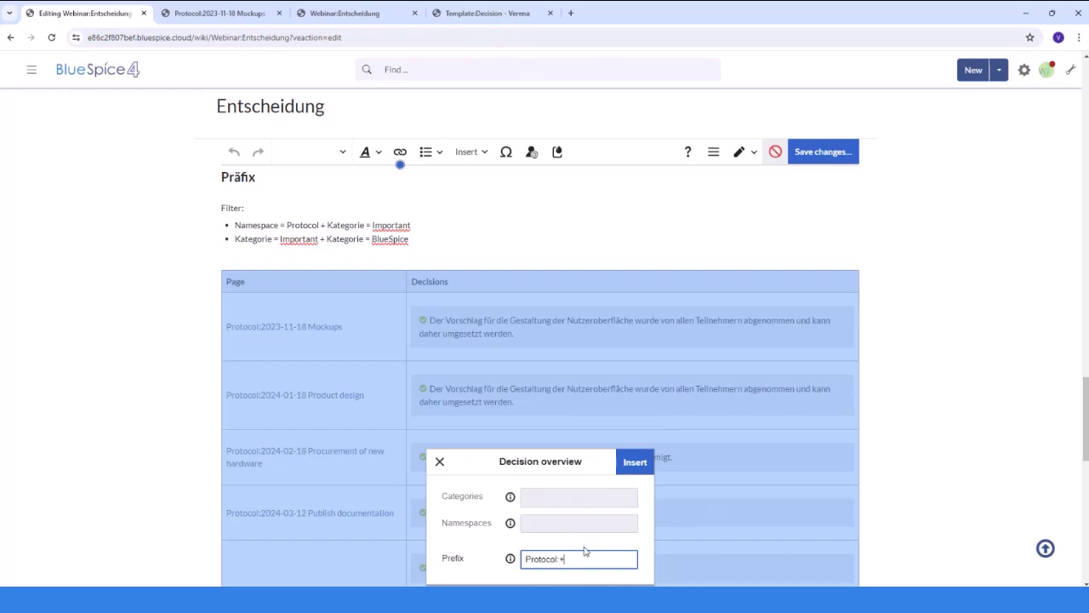
{"action": "type", "text": ":+|Catgeroy|Imporant"}
{"action": "key", "text": "BackSpace"}
{"action": "key", "text": "BackSpace"}
{"action": "key", "text": "BackSpace"}
{"action": "type", "text": "tant"}
{"action": "double_click", "coordinate": [591, 569]}
{"action": "type", "text": "Category"}
{"action": "double_click", "coordinate": [588, 564]}
{"action": "type", "text": "Category"}
{"action": "left_click", "coordinate": [635, 462]}
Add a second Decision overview droplet below the first table in the Präfix section.
{"action": "left_click", "coordinate": [344, 507]}
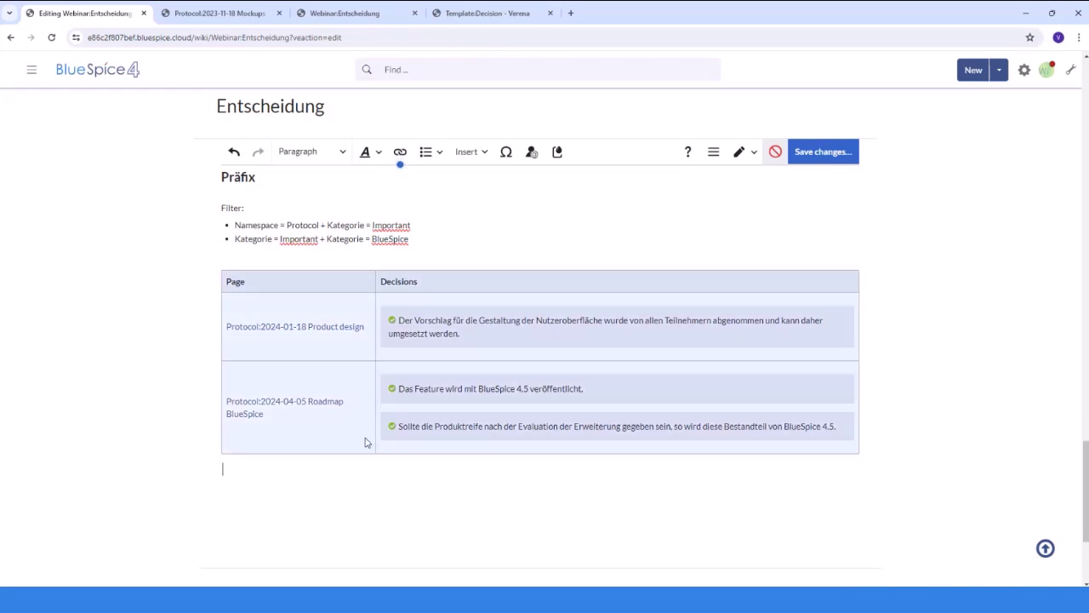
{"action": "type", "text": "<"}
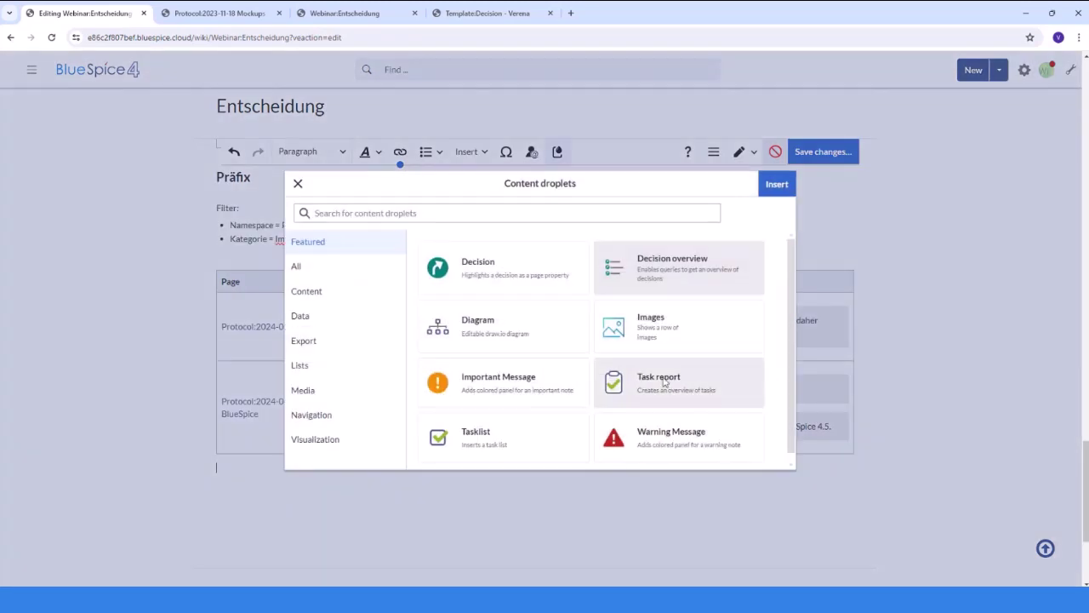
{"action": "left_click", "coordinate": [775, 184]}
Set the second overview's prefix to Category:Important|Category:BlueSpice and apply it.
{"action": "key", "text": "BackSpace"}
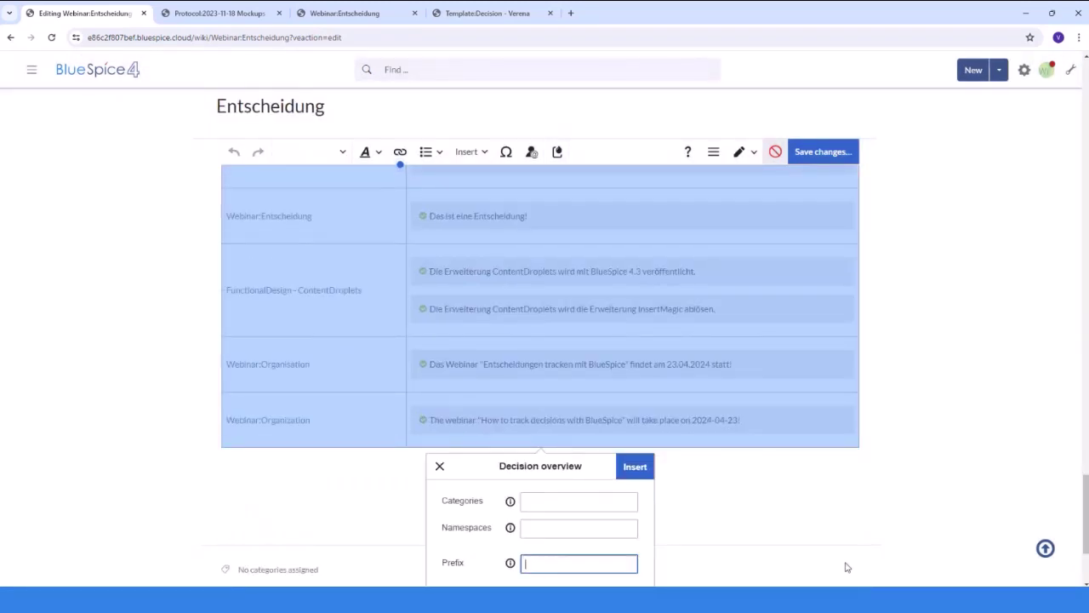
{"action": "type", "text": "Category:"}
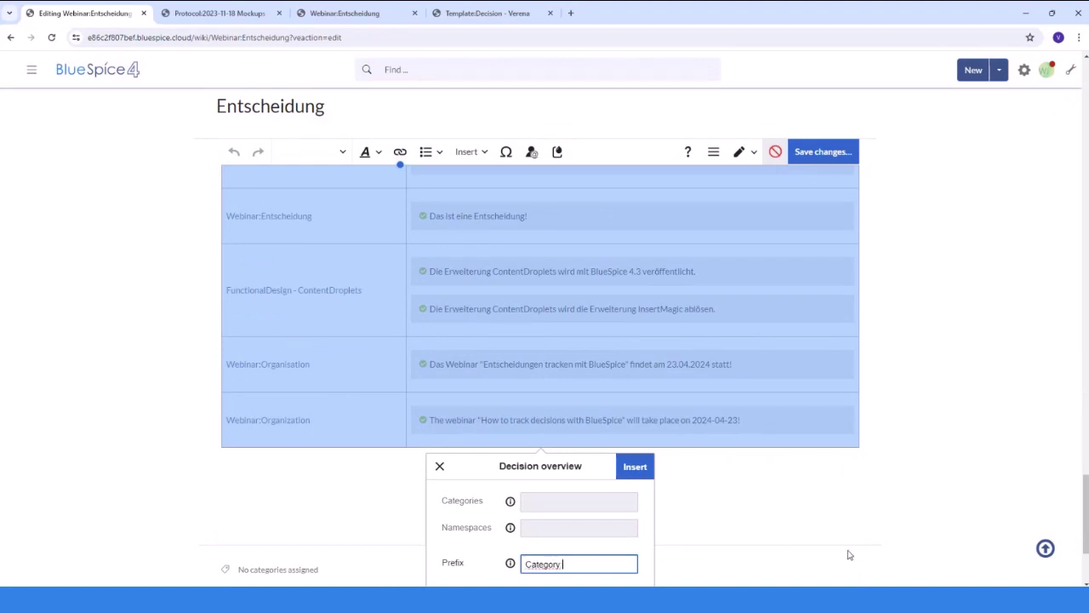
{"action": "scroll", "coordinate": [482, 479], "scroll_direction": "up", "scroll_amount": 10}
{"action": "scroll", "coordinate": [474, 485], "scroll_direction": "down", "scroll_amount": 10}
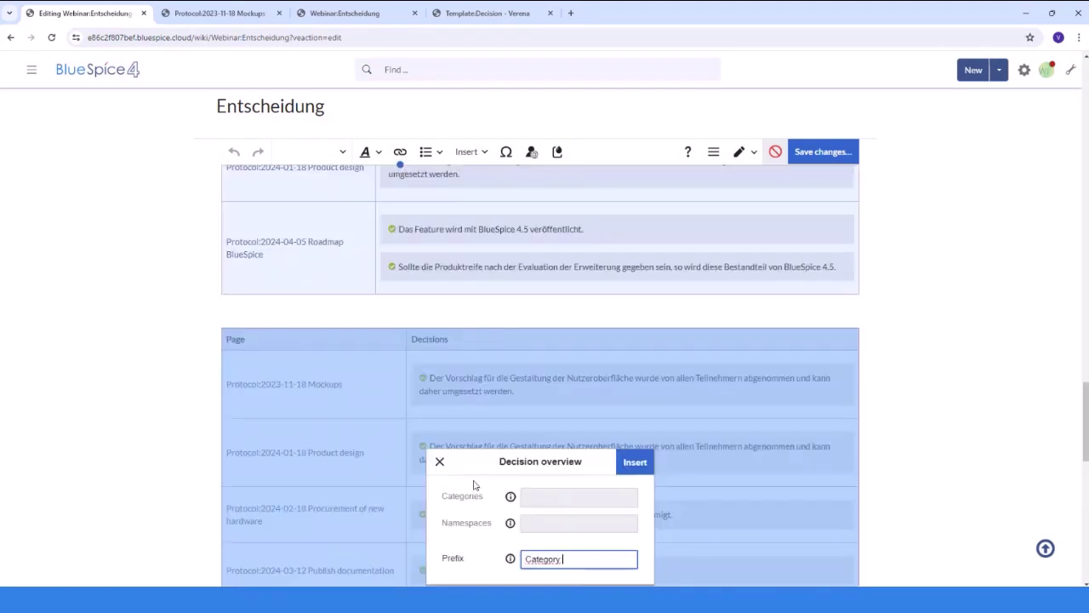
{"action": "type", "text": ":Impora"}
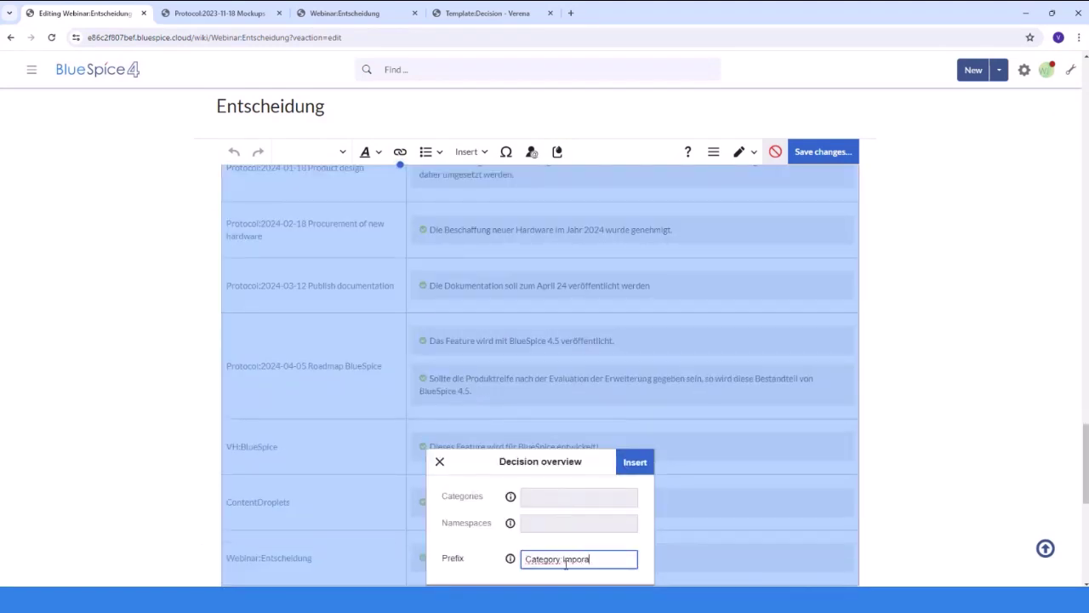
{"action": "type", "text": "nt|Category:BlueSpic"}
{"action": "key", "text": "BackSpace"}
{"action": "key", "text": "BackSpace"}
{"action": "key", "text": "BackSpace"}
{"action": "key", "text": "BackSpace"}
{"action": "key", "text": "BackSpace"}
{"action": "key", "text": "BackSpace"}
{"action": "key", "text": "BackSpace"}
{"action": "key", "text": "BackSpace"}
{"action": "key", "text": "BackSpace"}
{"action": "key", "text": "BackSpace"}
{"action": "key", "text": "BackSpace"}
{"action": "key", "text": "BackSpace"}
{"action": "key", "text": "BackSpace"}
{"action": "key", "text": "BackSpace"}
{"action": "type", "text": "egory:Blu"}
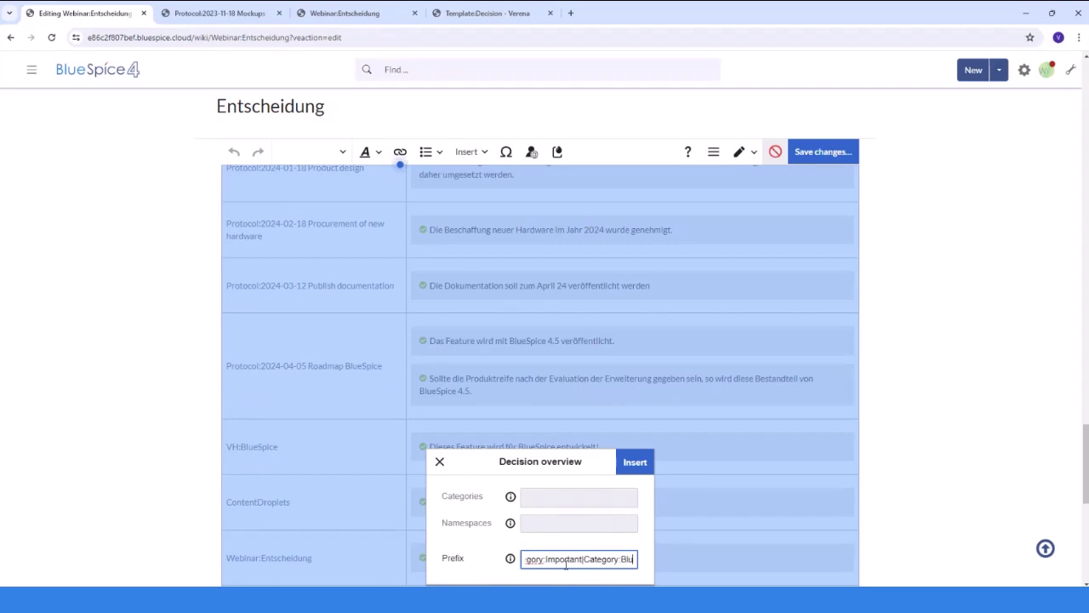
{"action": "type", "text": "eSpice"}
{"action": "left_click", "coordinate": [638, 467]}
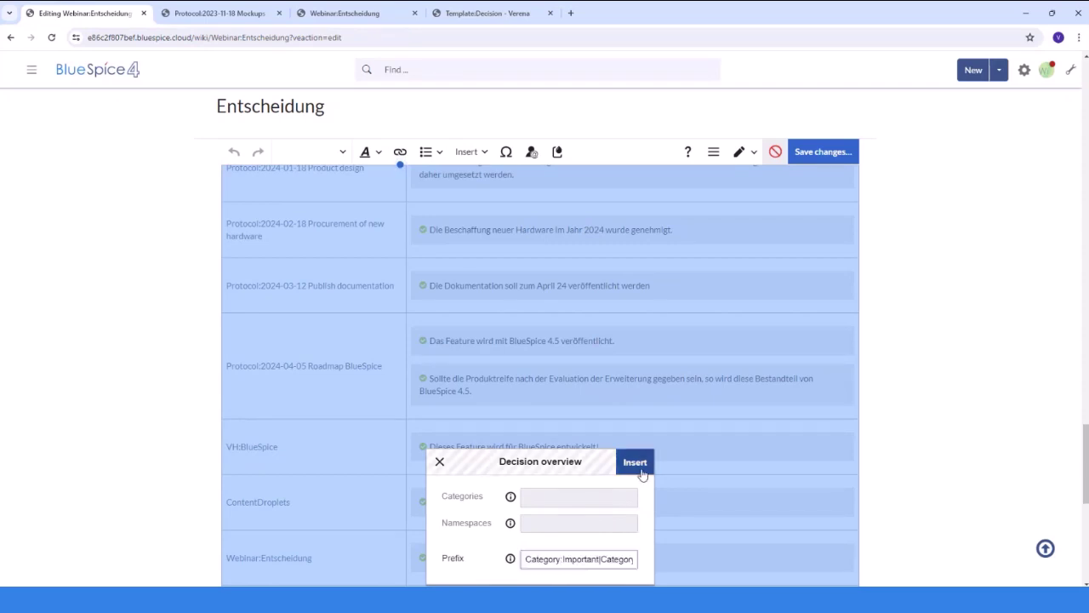
{"action": "scroll", "coordinate": [737, 355], "scroll_direction": "up", "scroll_amount": 2}
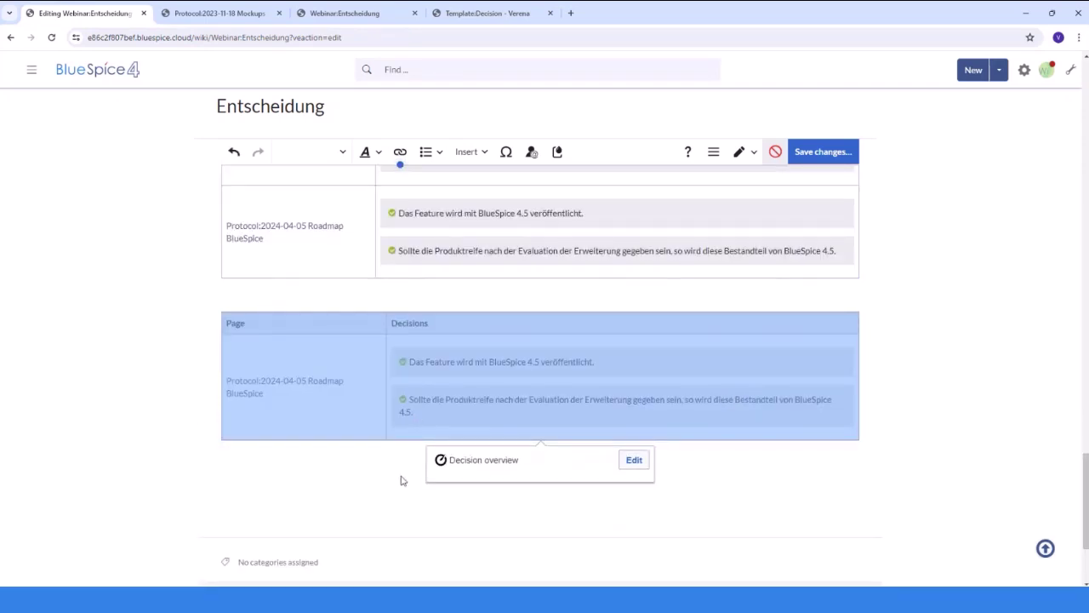
{"action": "left_click", "coordinate": [324, 461]}
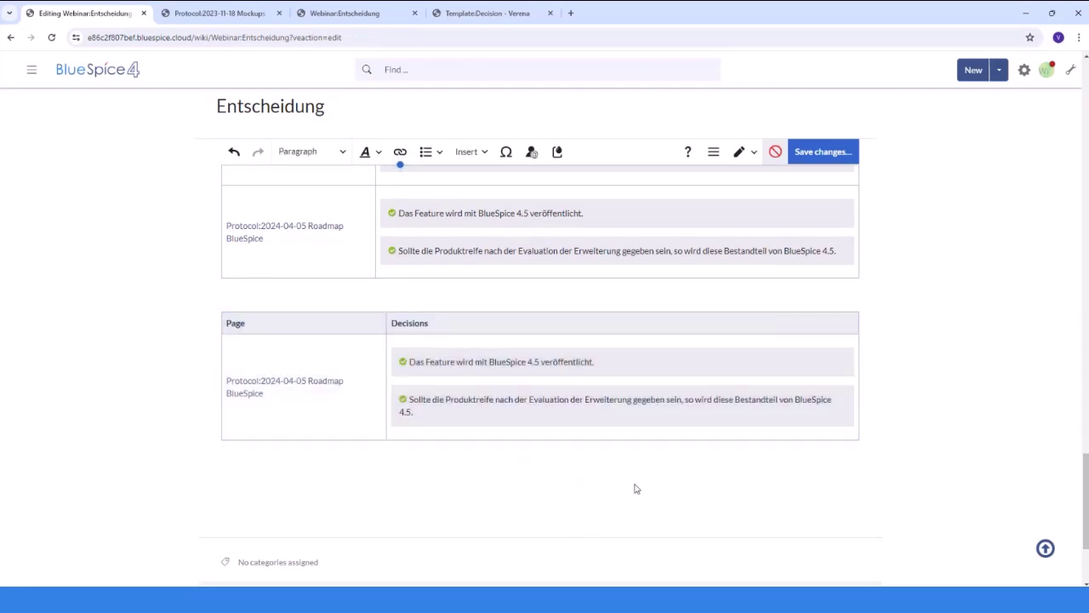
Add a Decision overview droplet on a new line below the Kategorien table, above the Namespaces heading.
{"action": "scroll", "coordinate": [501, 496], "scroll_direction": "up", "scroll_amount": 3}
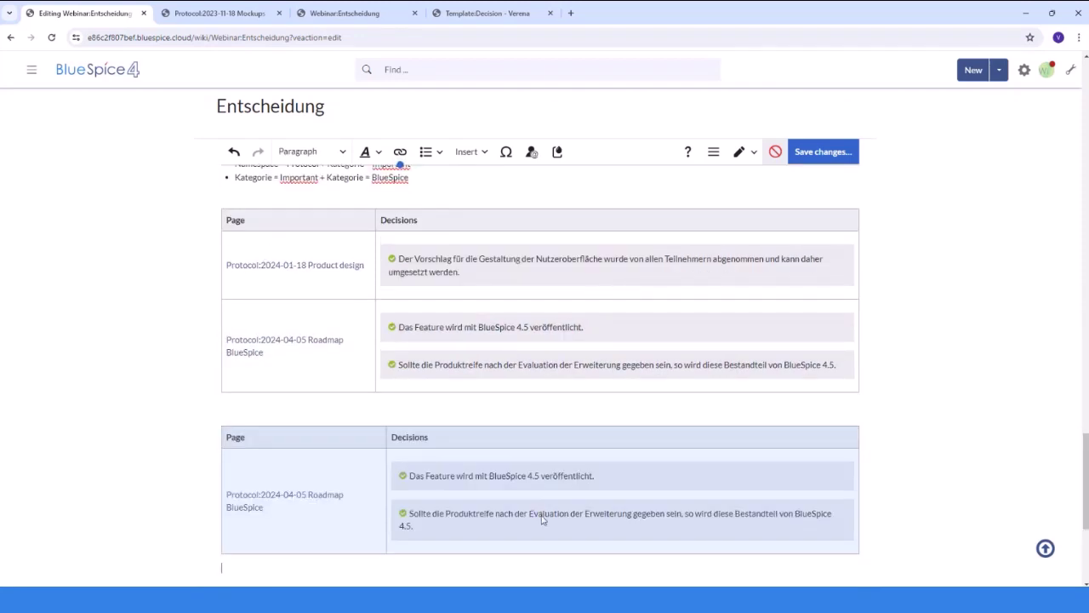
{"action": "scroll", "coordinate": [511, 511], "scroll_direction": "up", "scroll_amount": 6}
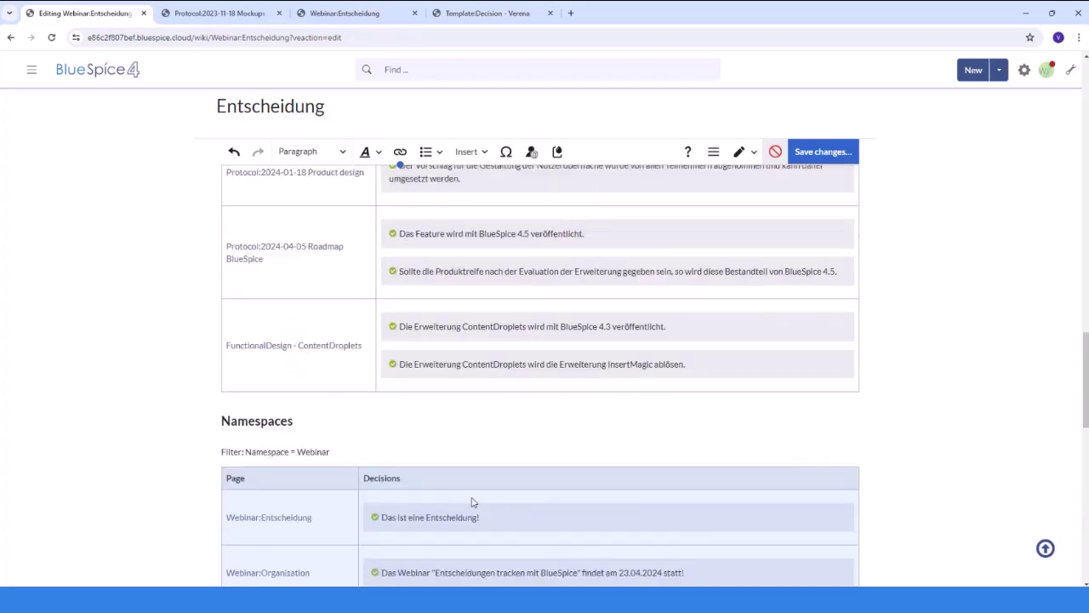
{"action": "scroll", "coordinate": [474, 501], "scroll_direction": "down", "scroll_amount": 3}
{"action": "scroll", "coordinate": [336, 451], "scroll_direction": "up", "scroll_amount": 1}
{"action": "scroll", "coordinate": [561, 464], "scroll_direction": "up", "scroll_amount": 3}
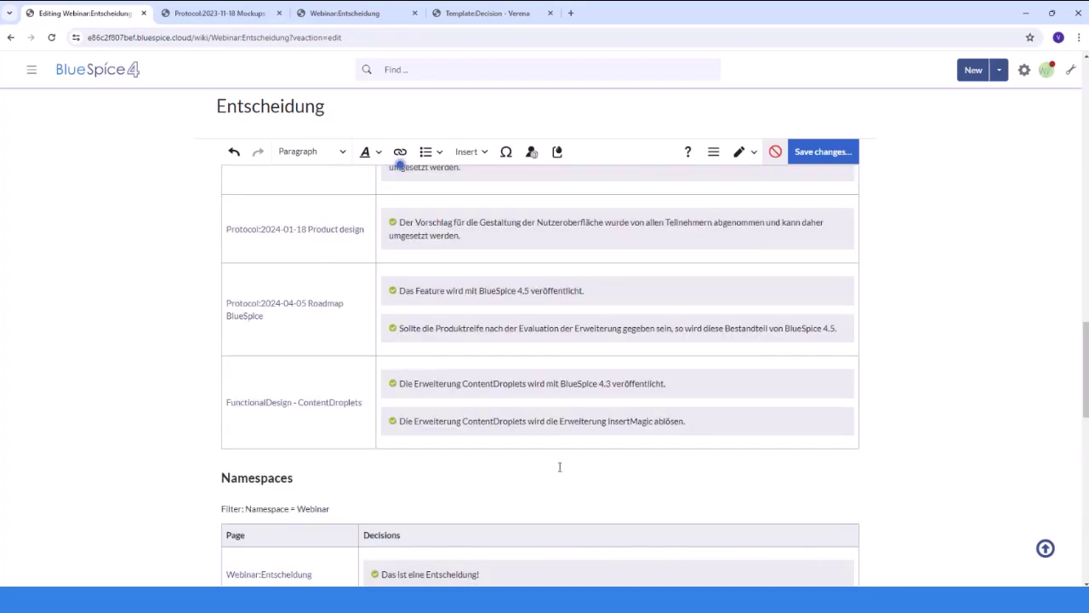
{"action": "scroll", "coordinate": [553, 485], "scroll_direction": "down", "scroll_amount": 3}
{"action": "scroll", "coordinate": [549, 493], "scroll_direction": "down", "scroll_amount": 3}
{"action": "scroll", "coordinate": [562, 474], "scroll_direction": "up", "scroll_amount": 7}
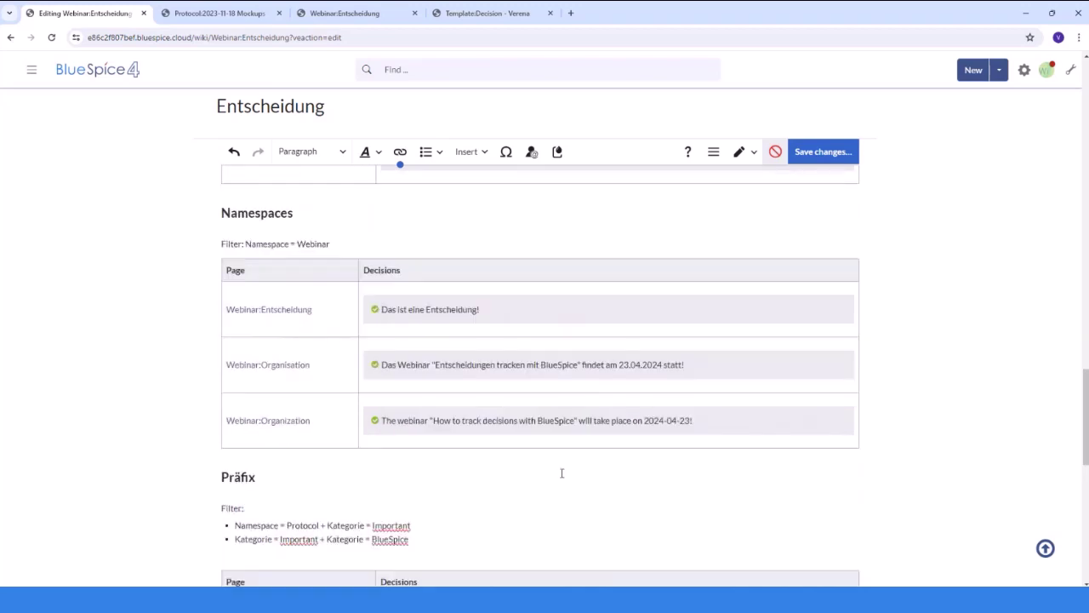
{"action": "left_click", "coordinate": [229, 514]}
{"action": "key", "text": "Return"}
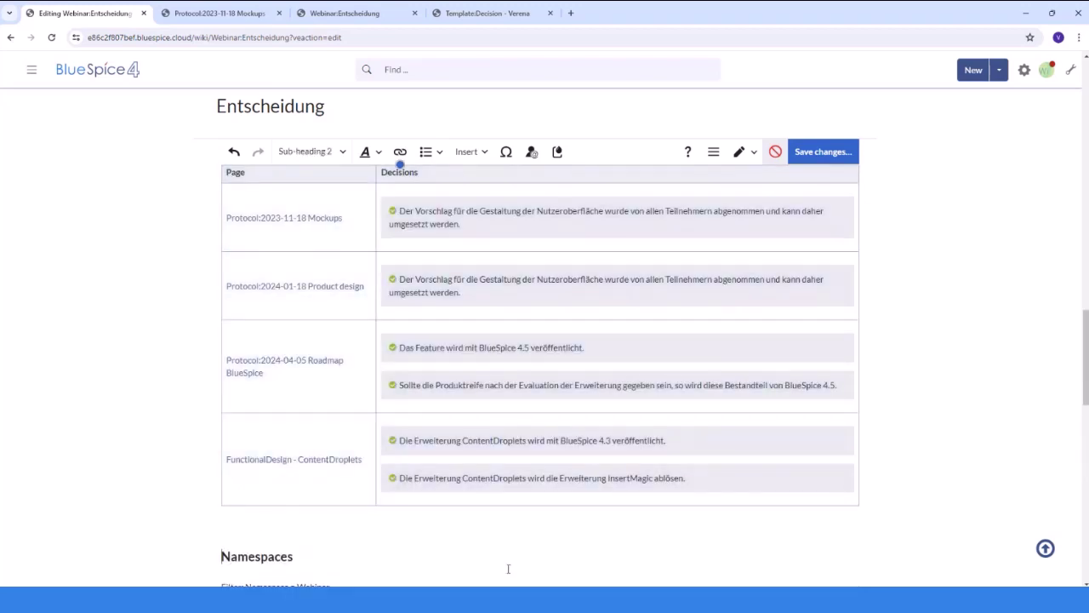
{"action": "key", "text": "ctrl+shift+d"}
{"action": "left_click", "coordinate": [760, 260]}
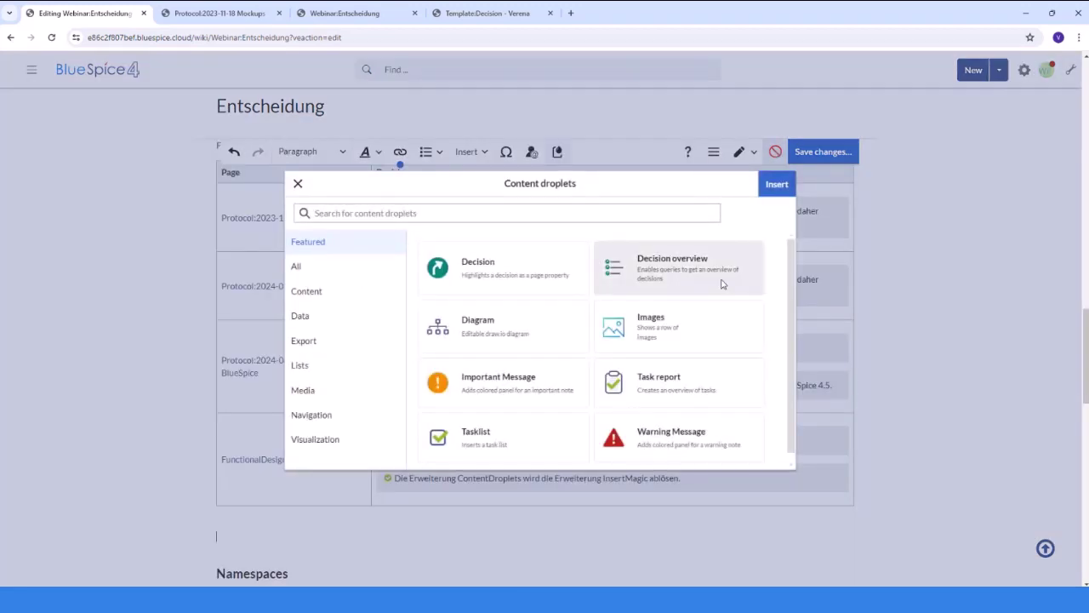
{"action": "left_click", "coordinate": [779, 182]}
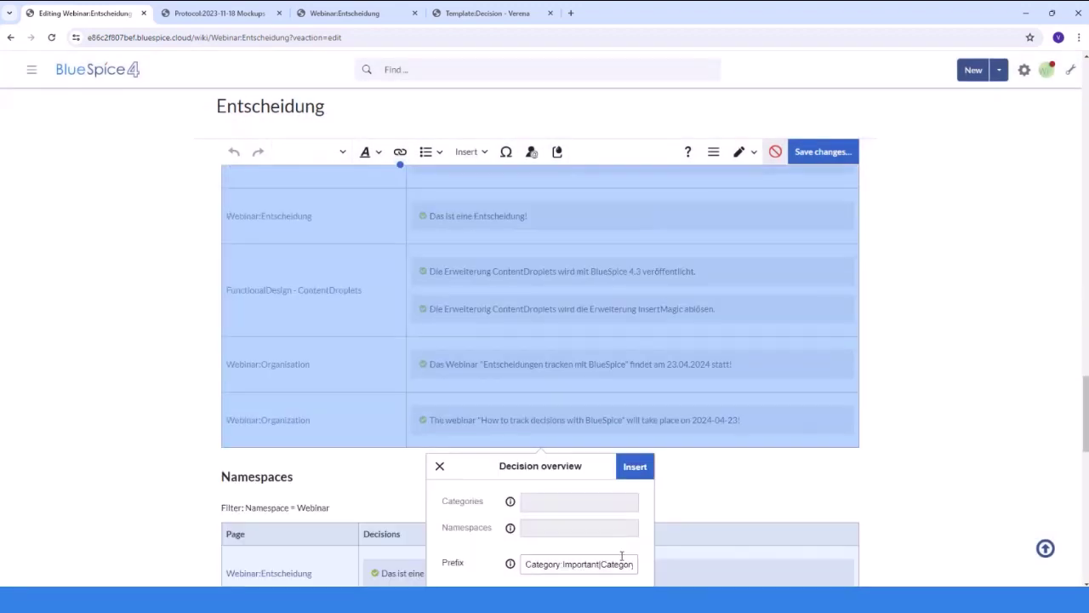
Clear the new overview's prefix and enter the categories Important and BlueSpice, separated by a vertical bar.
{"action": "left_click_drag", "start_coordinate": [528, 563], "coordinate": [754, 574]}
{"action": "key", "text": "BackSpace"}
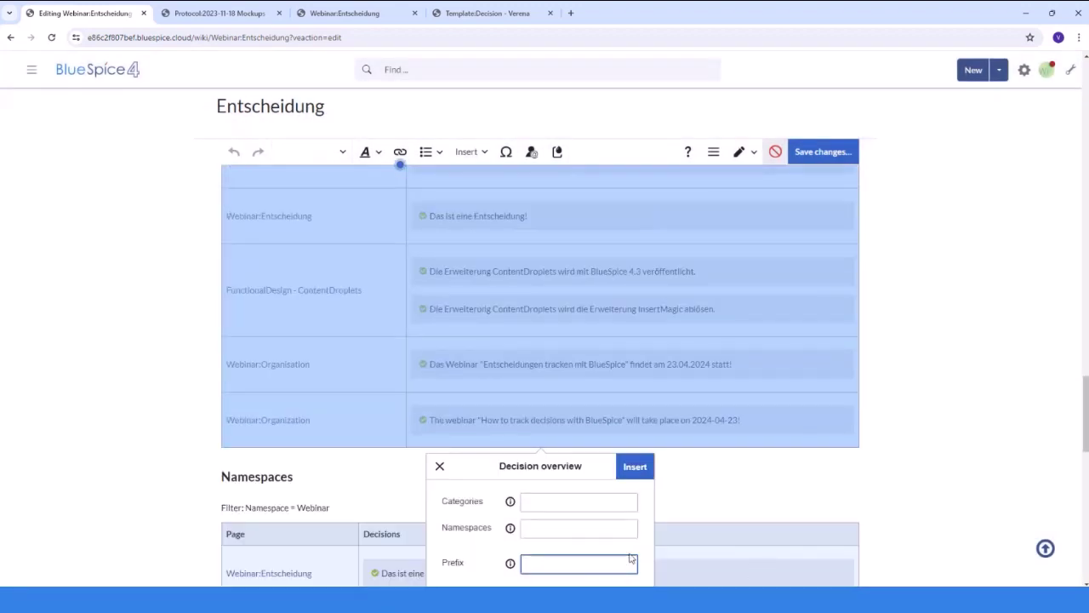
{"action": "key", "text": "shift+Tab"}
{"action": "key", "text": "shift+Tab"}
{"action": "type", "text": "Imp"}
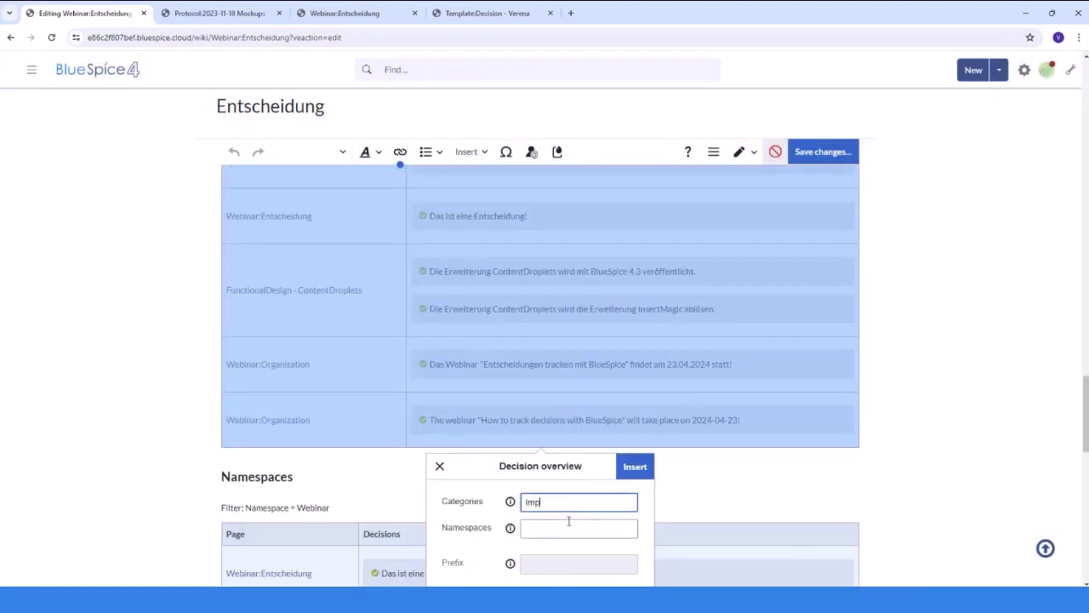
{"action": "type", "text": "ortant|BlueSpic"}
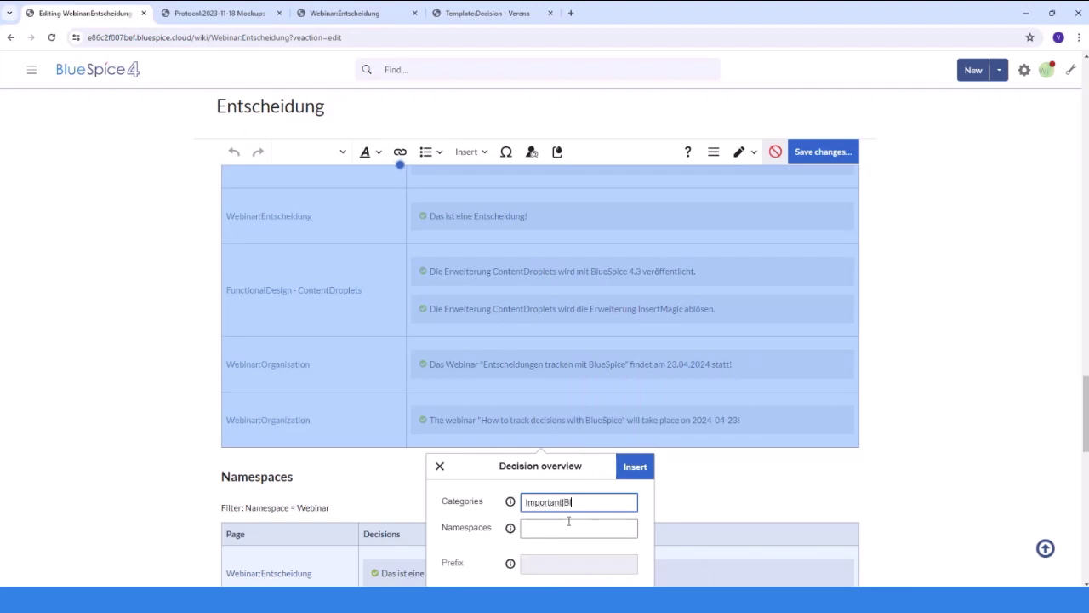